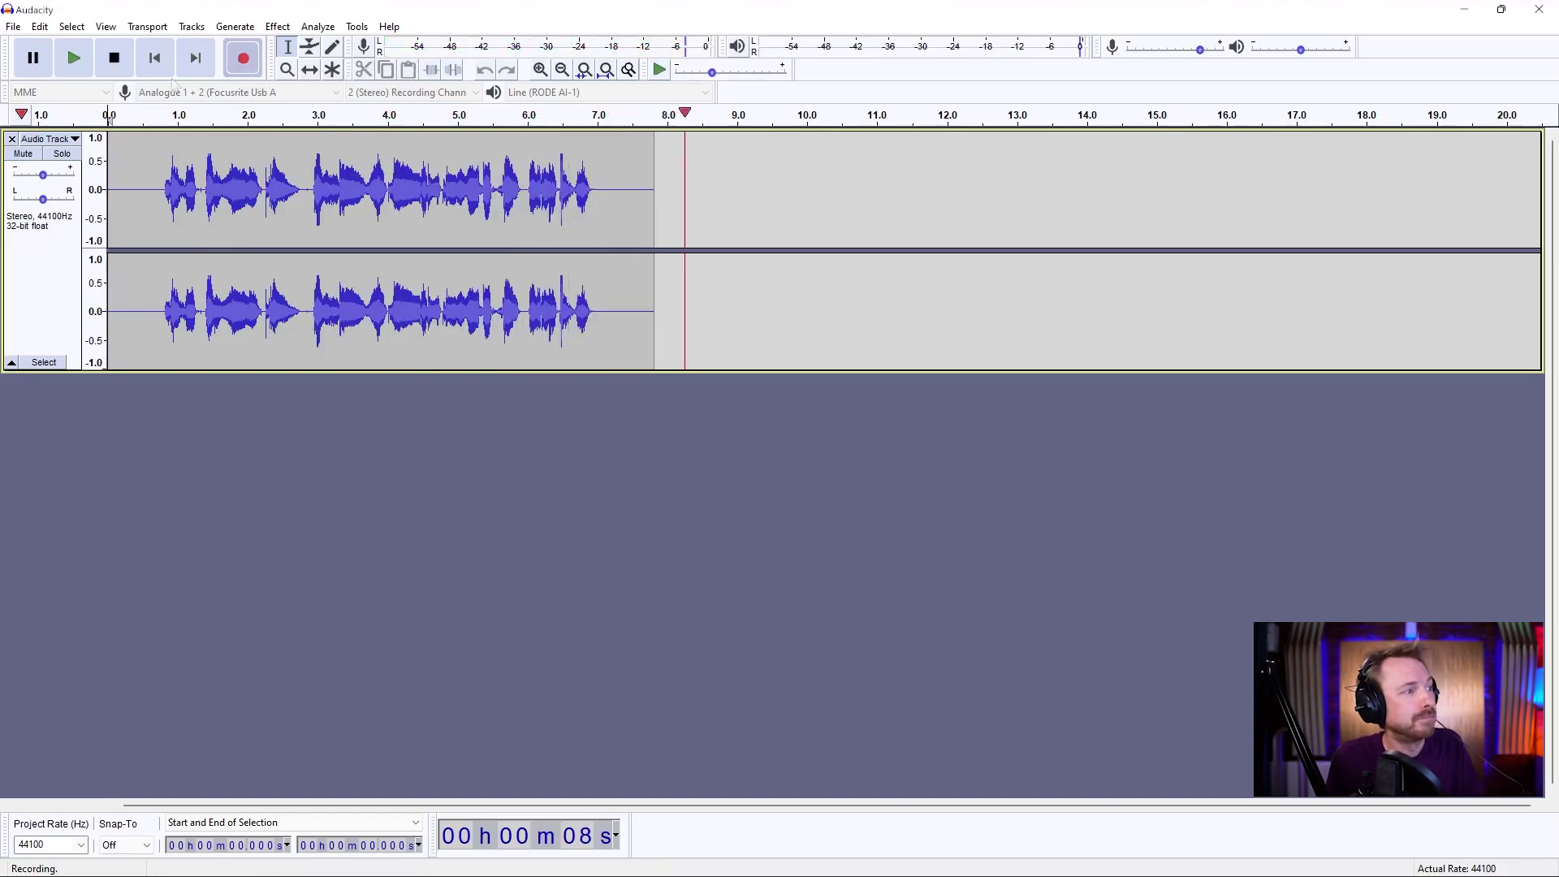
Stop the recording, leaving a stereo voice clip of about 8.7 seconds.
{"action": "left_click", "coordinate": [120, 69]}
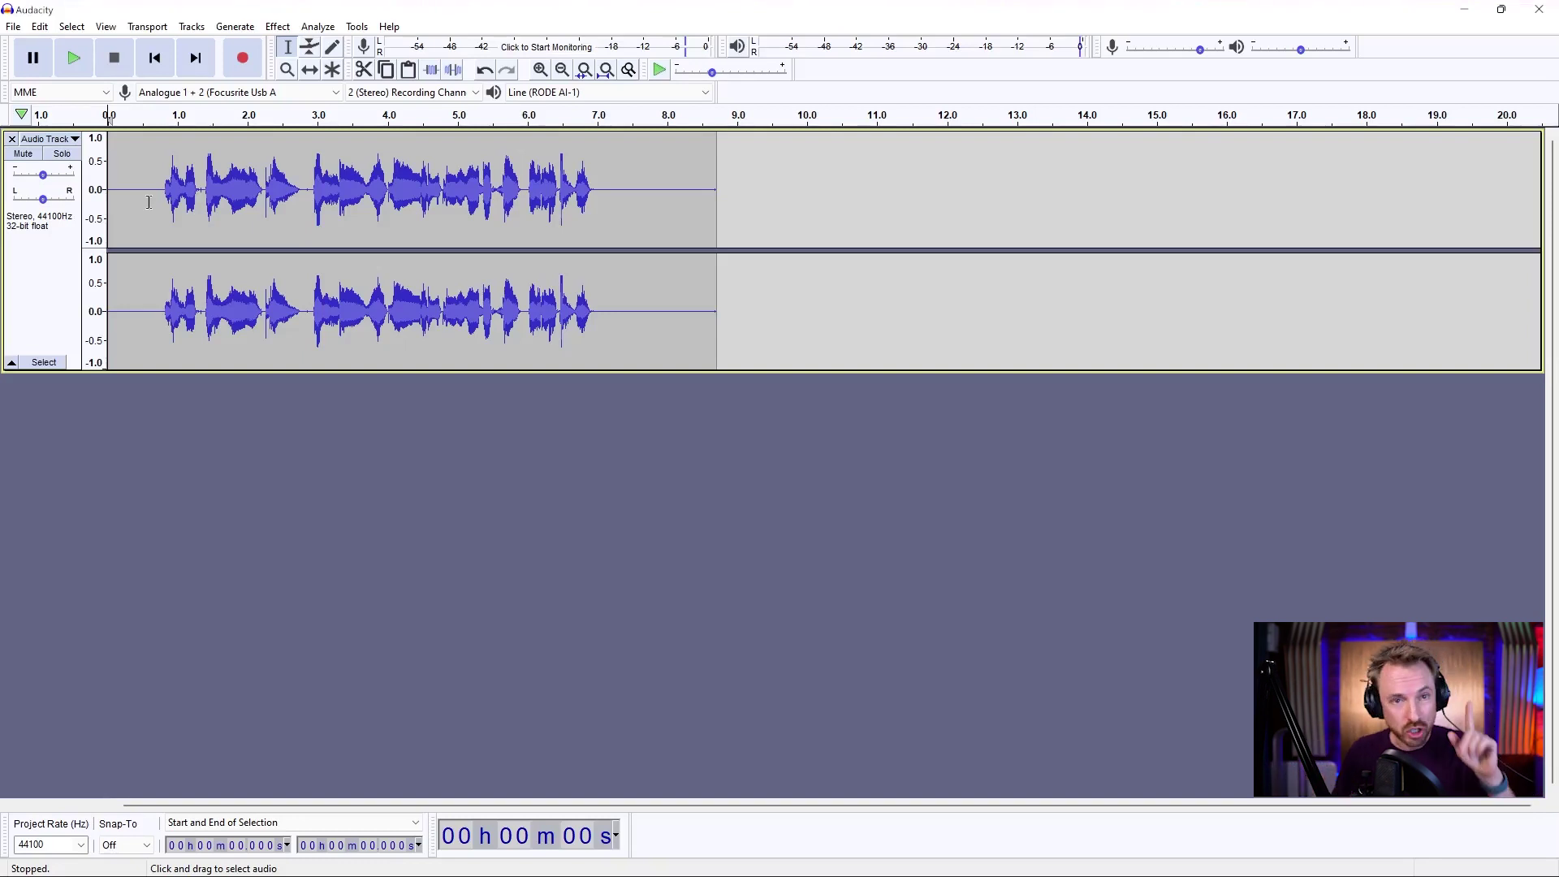
Add a new empty stereo track below the voice track.
{"action": "left_click", "coordinate": [192, 26]}
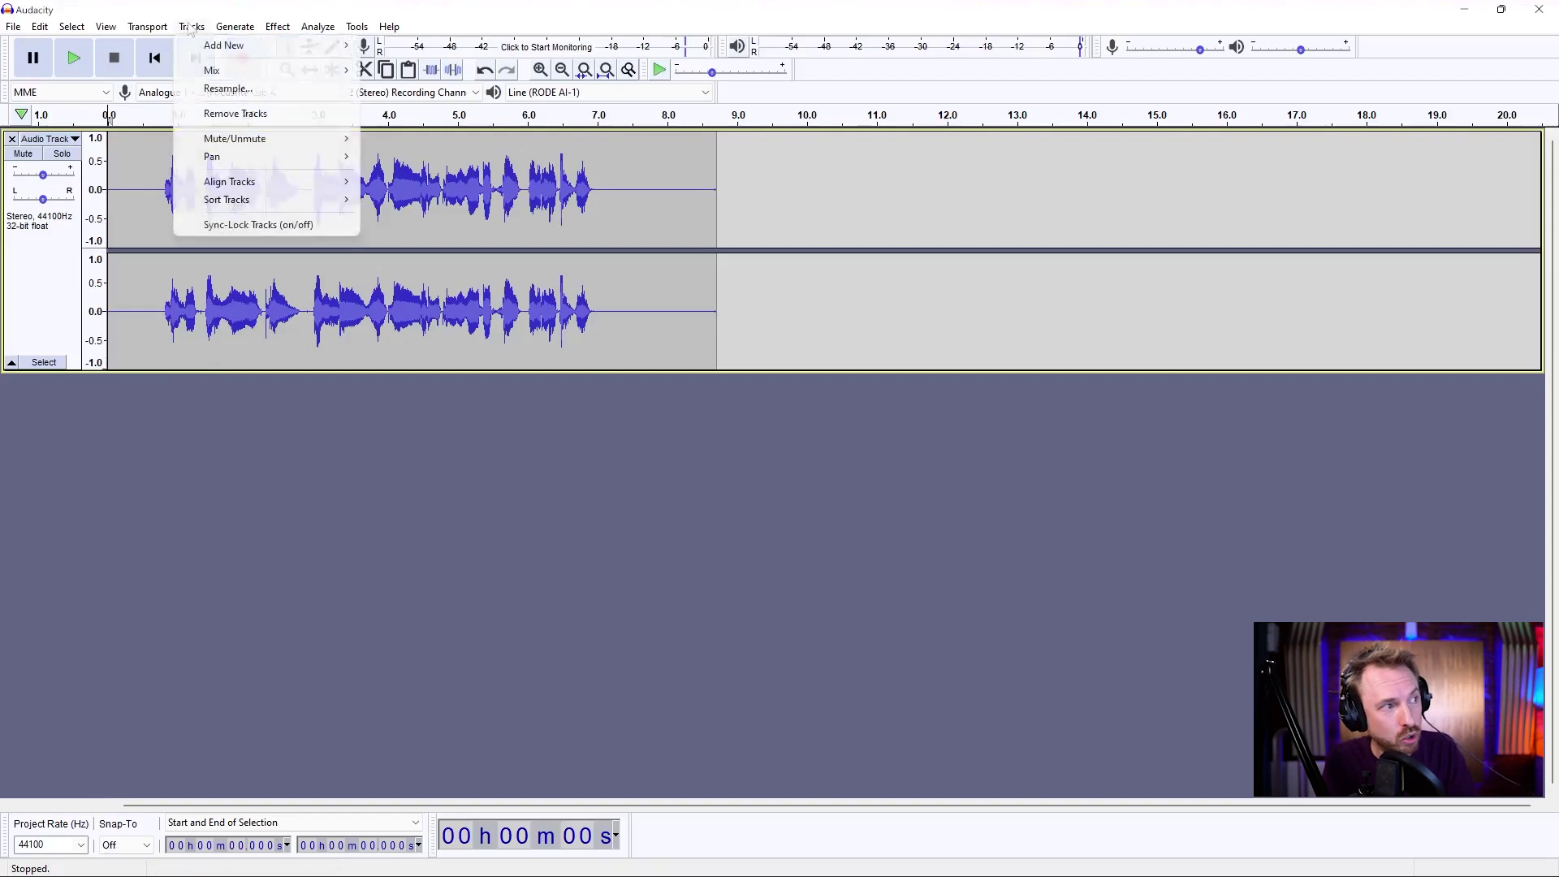
{"action": "mouse_move", "coordinate": [276, 52]}
{"action": "left_click", "coordinate": [379, 64]}
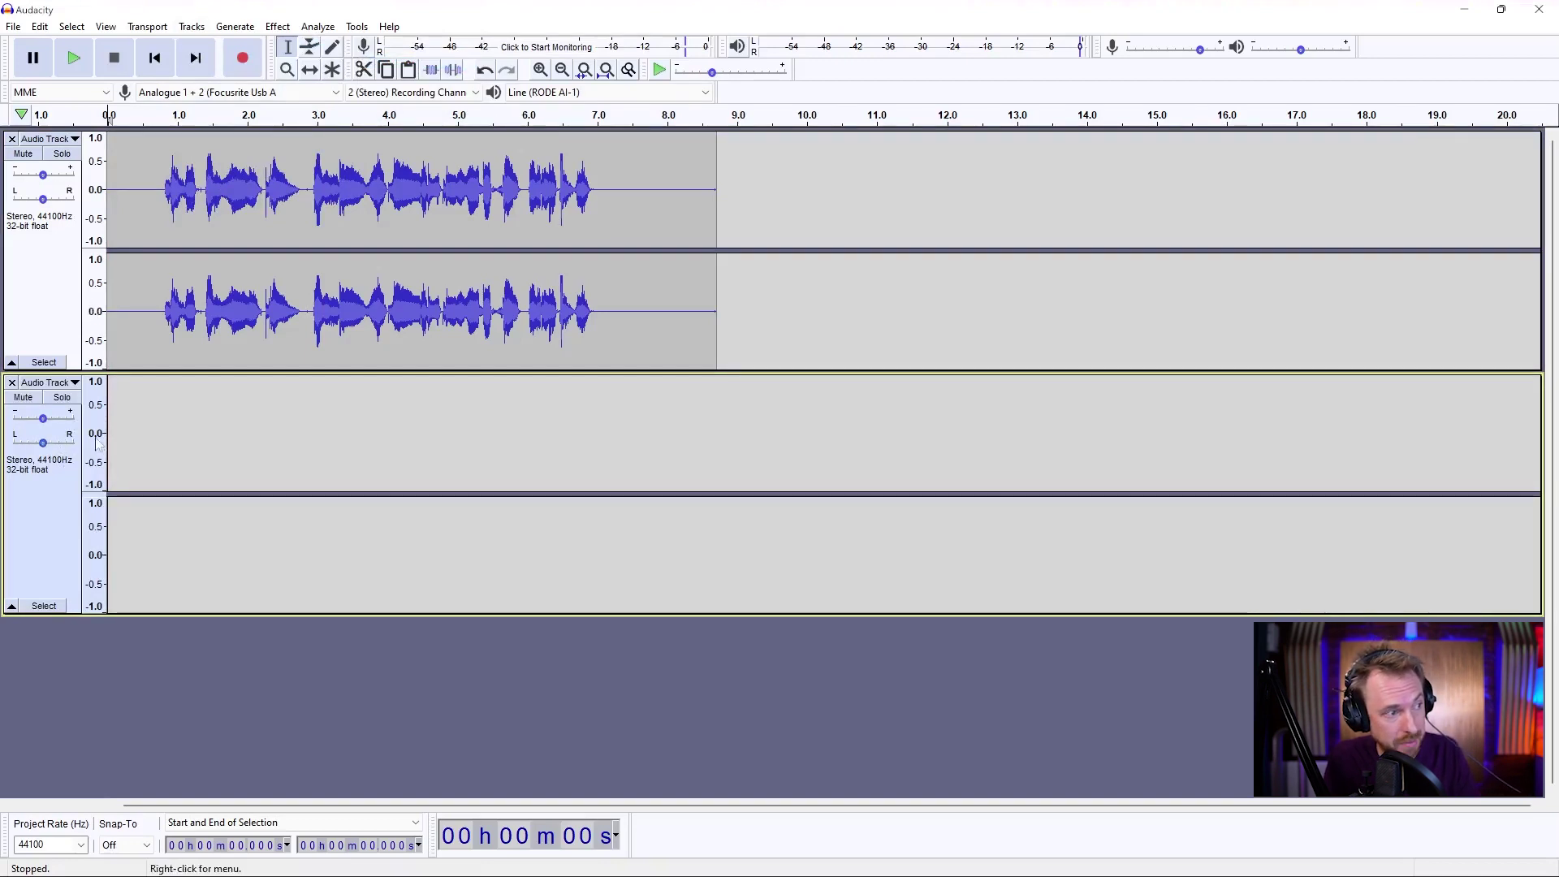
Generate 6.444 seconds of white noise at amplitude 0.8 into the new track.
{"action": "left_click", "coordinate": [235, 27]}
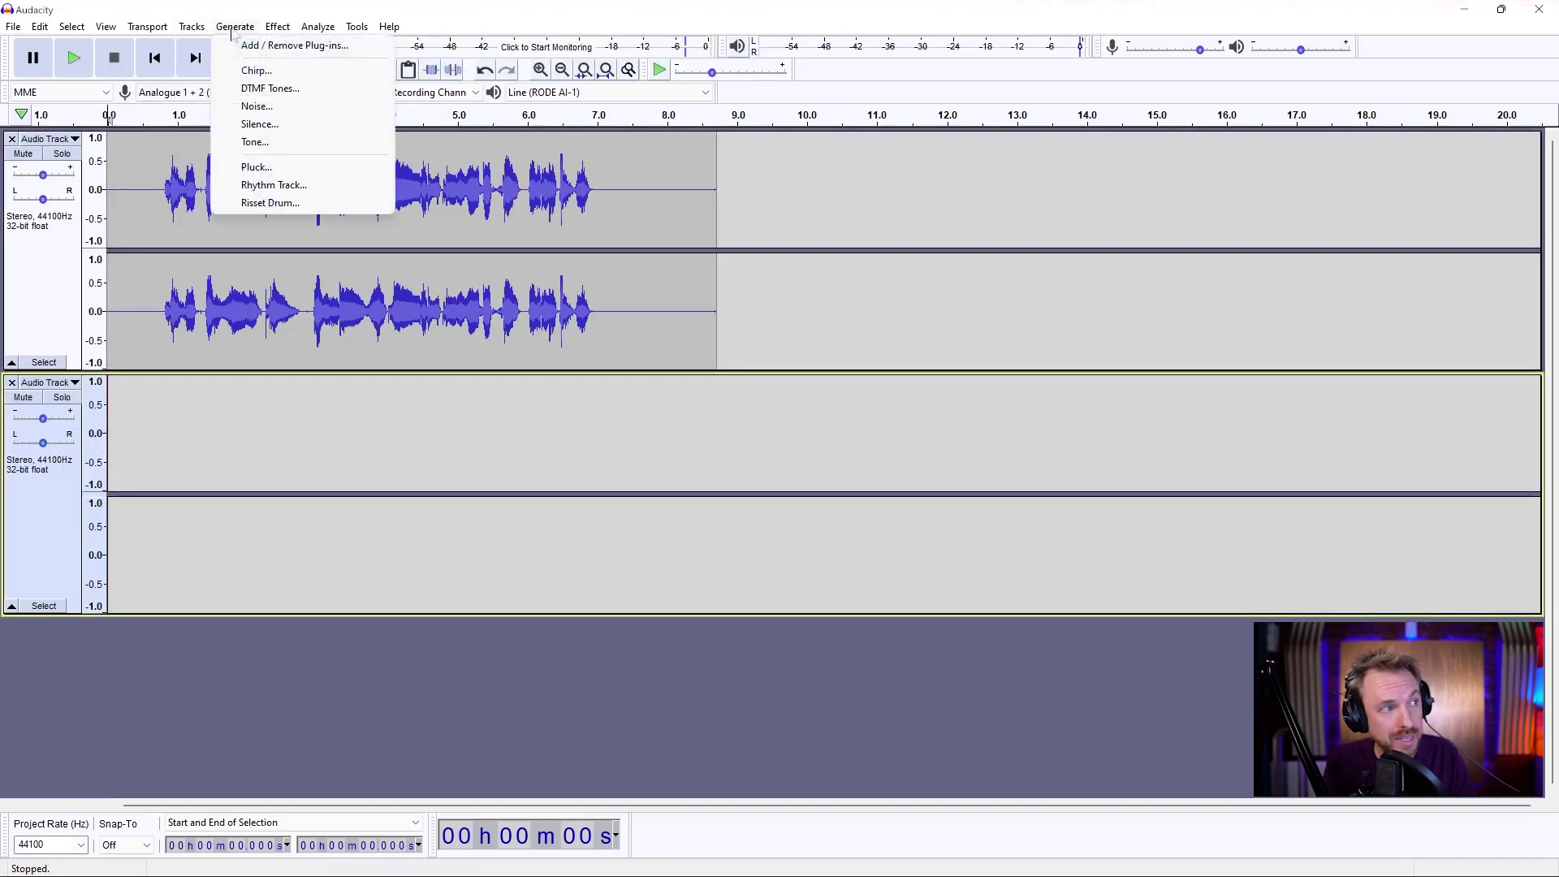
{"action": "left_click", "coordinate": [273, 107]}
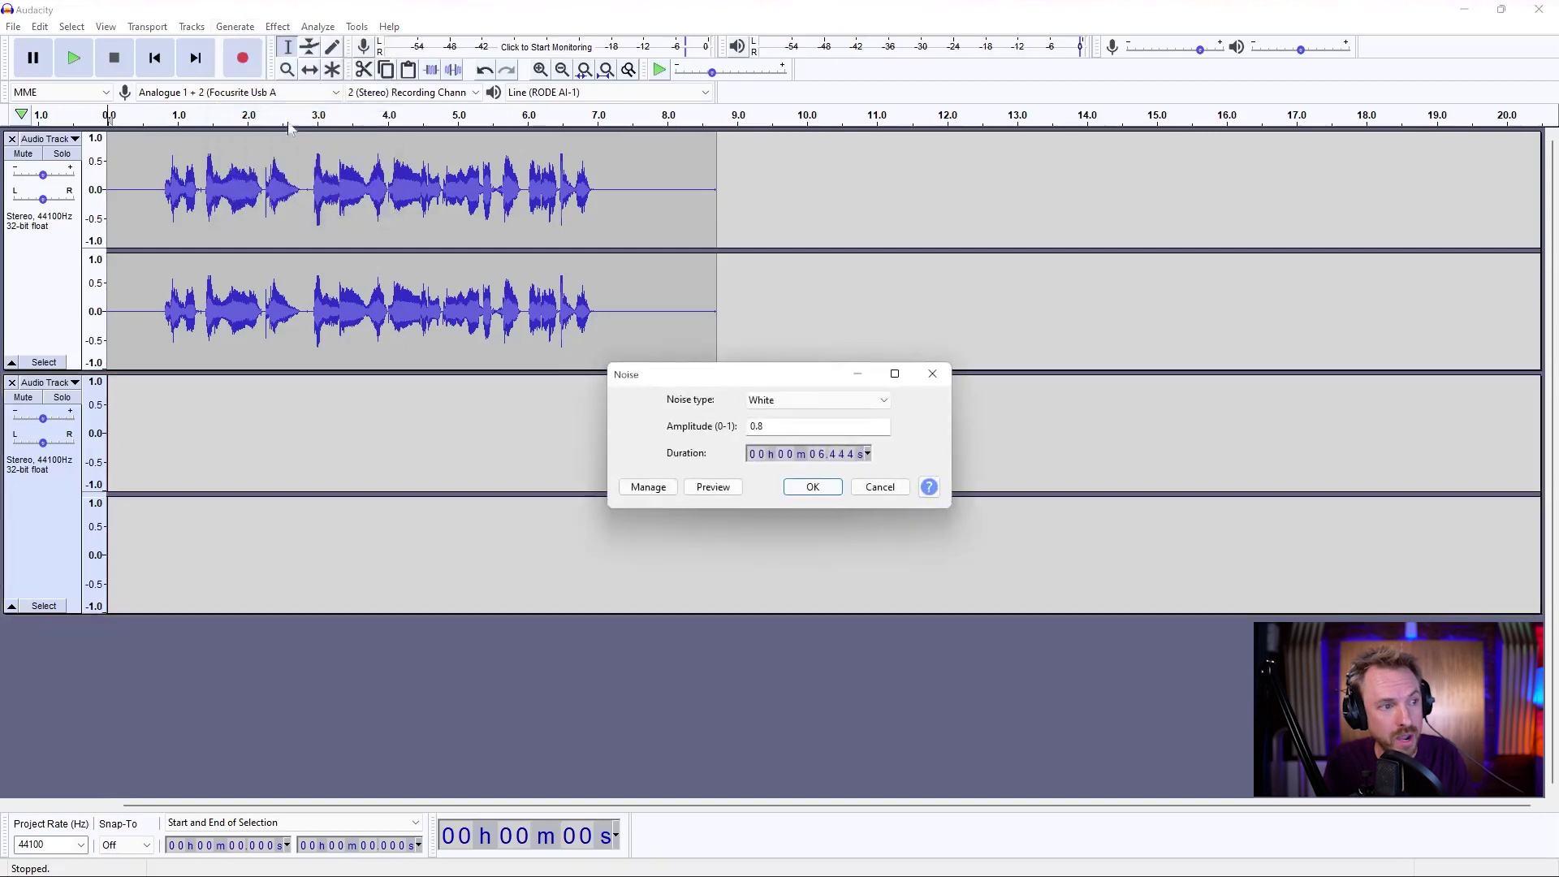
{"action": "left_click", "coordinate": [814, 487]}
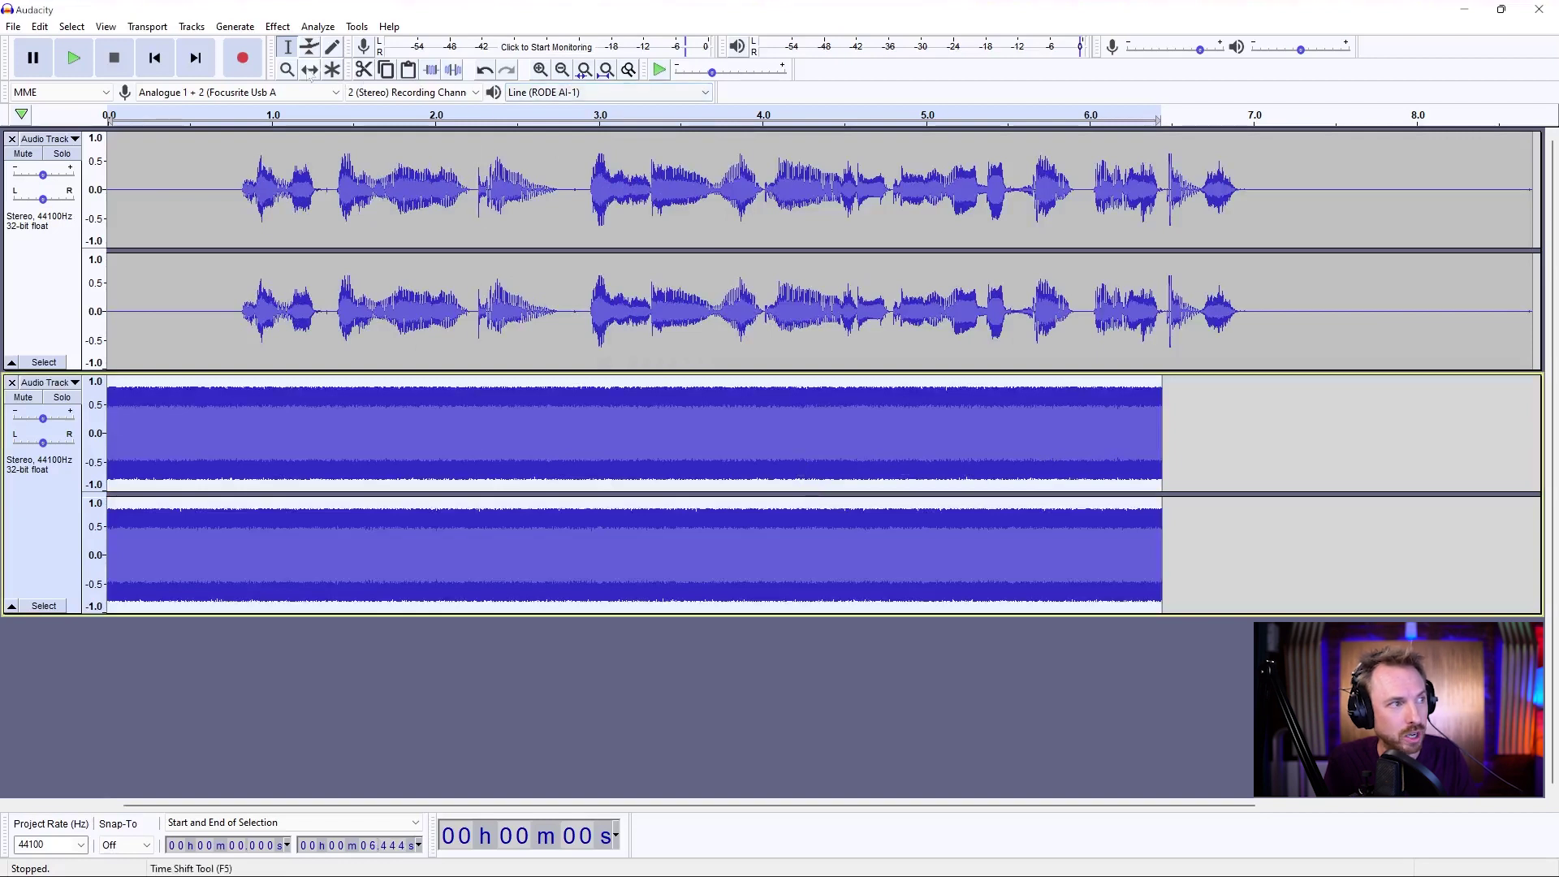
Shift the noise clip to start at about 0.655 s and play it with the voice muted.
{"action": "left_click_drag", "start_coordinate": [272, 388], "coordinate": [382, 390]}
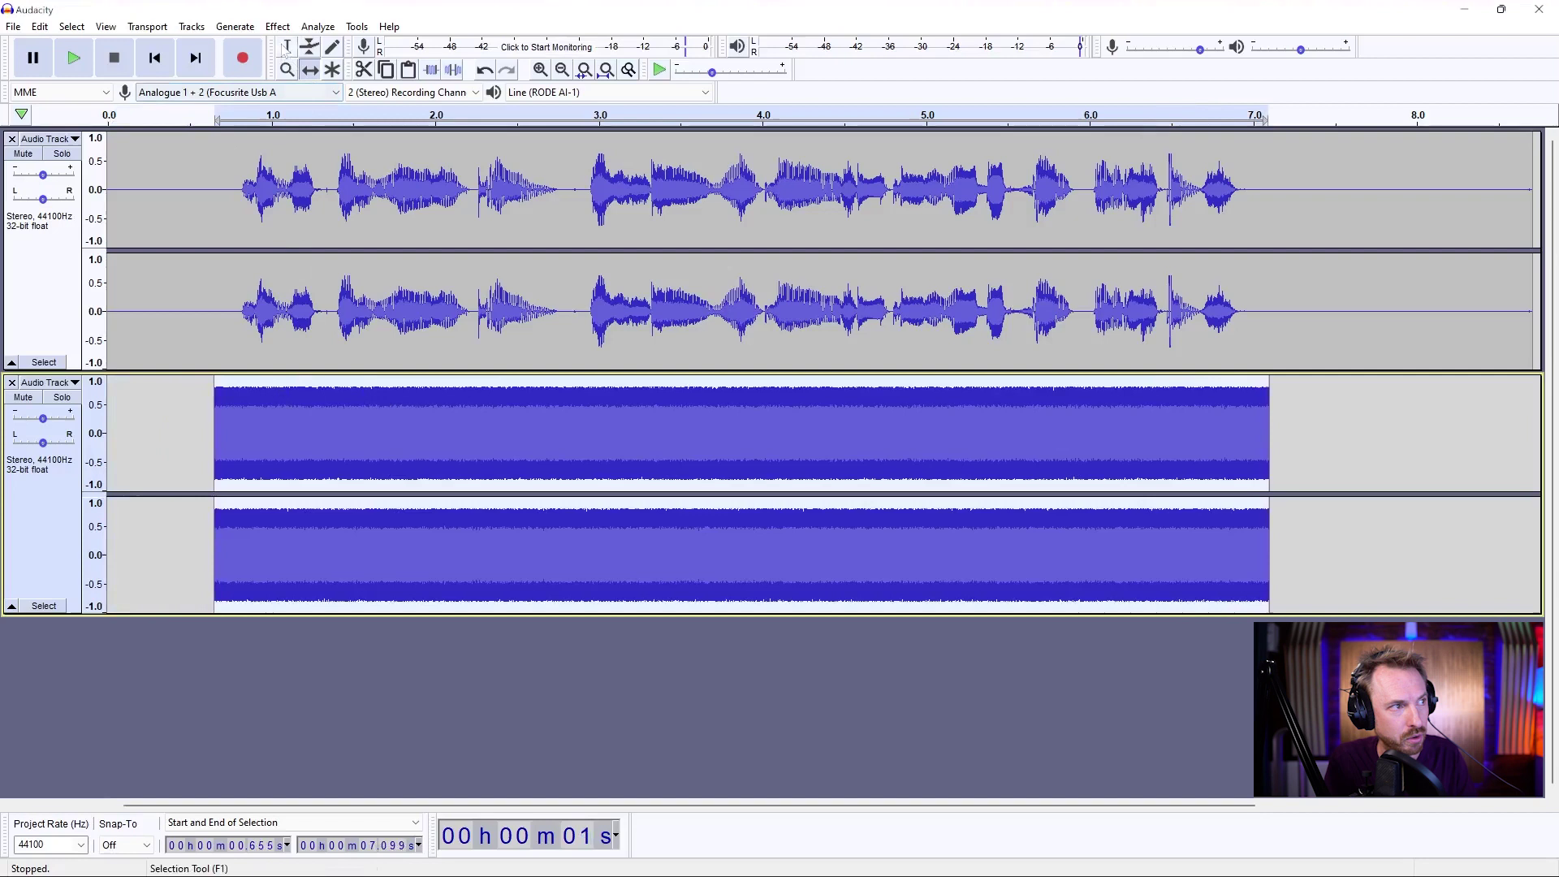
{"action": "left_click", "coordinate": [22, 153]}
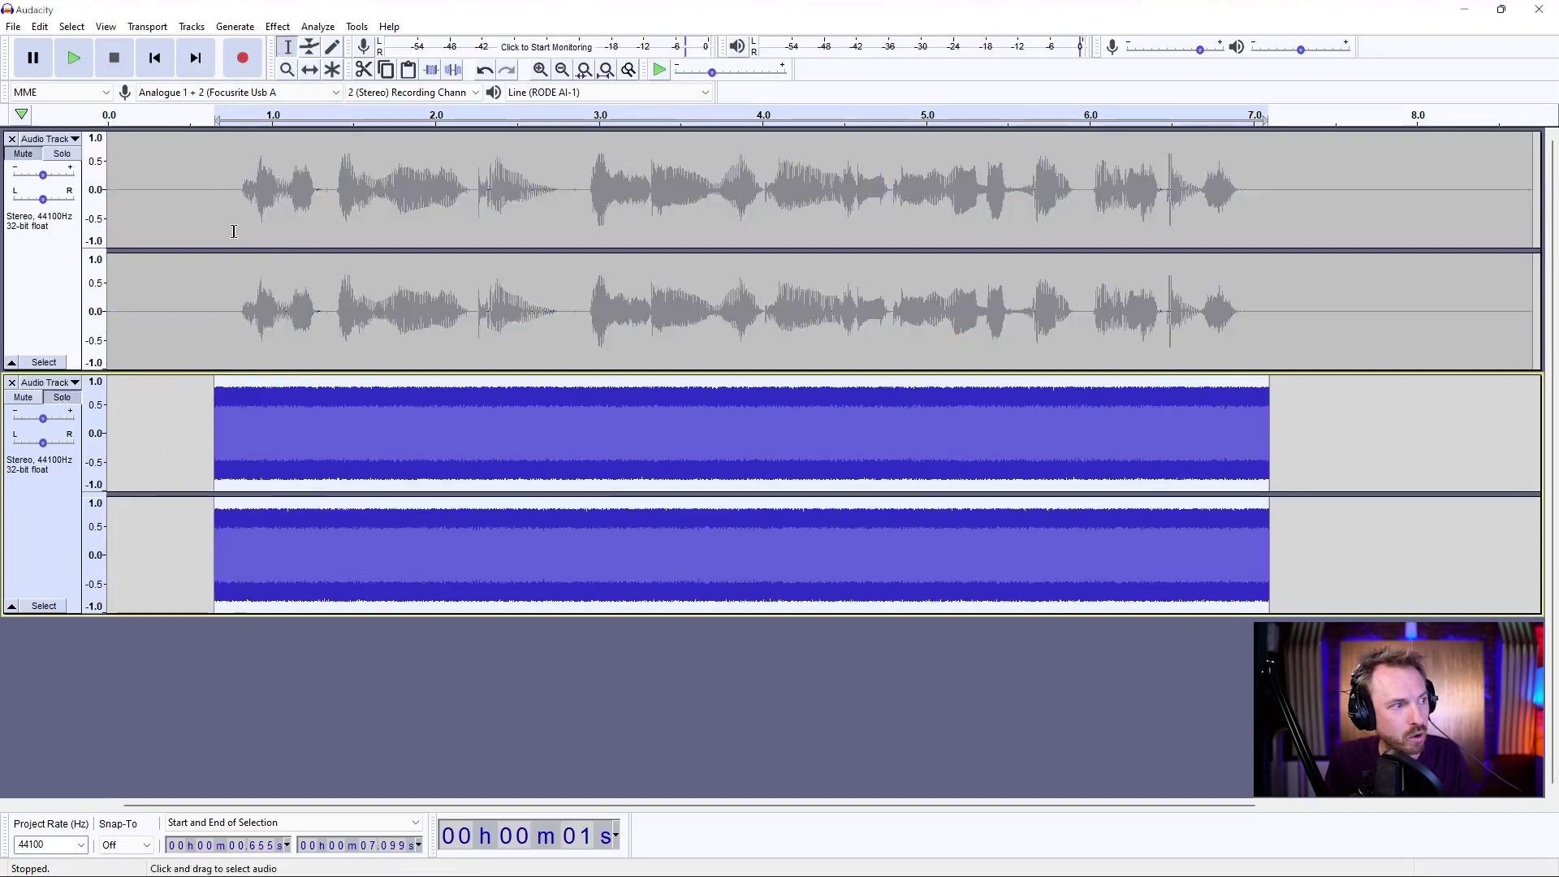
{"action": "key", "text": "space"}
{"action": "key", "text": "space"}
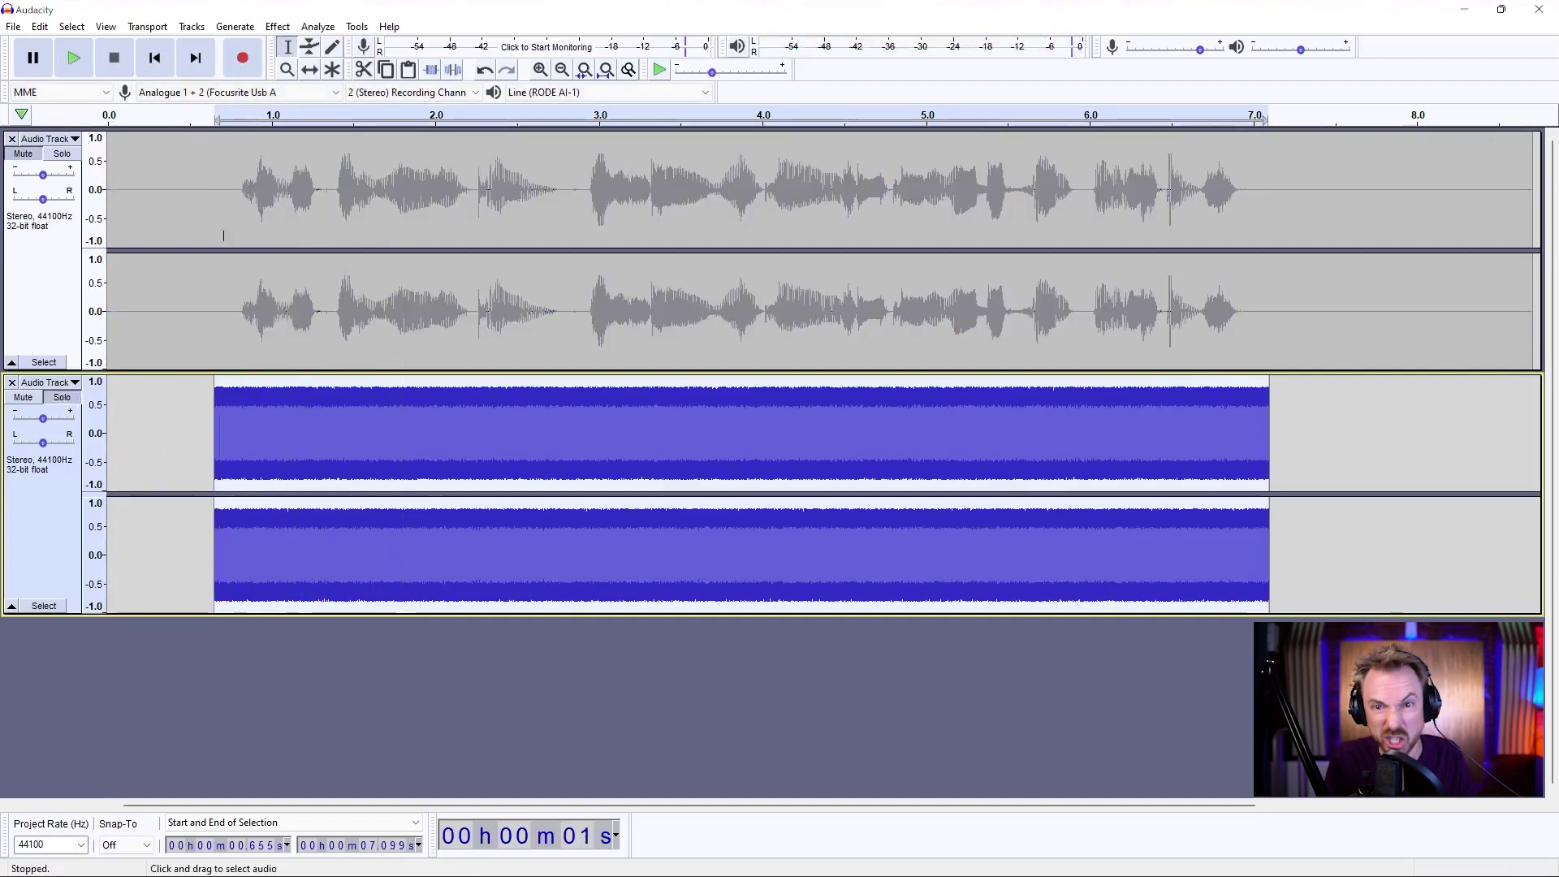
Unmute the voice, audition it soloed, then select the whole voice clip.
{"action": "left_click", "coordinate": [48, 397]}
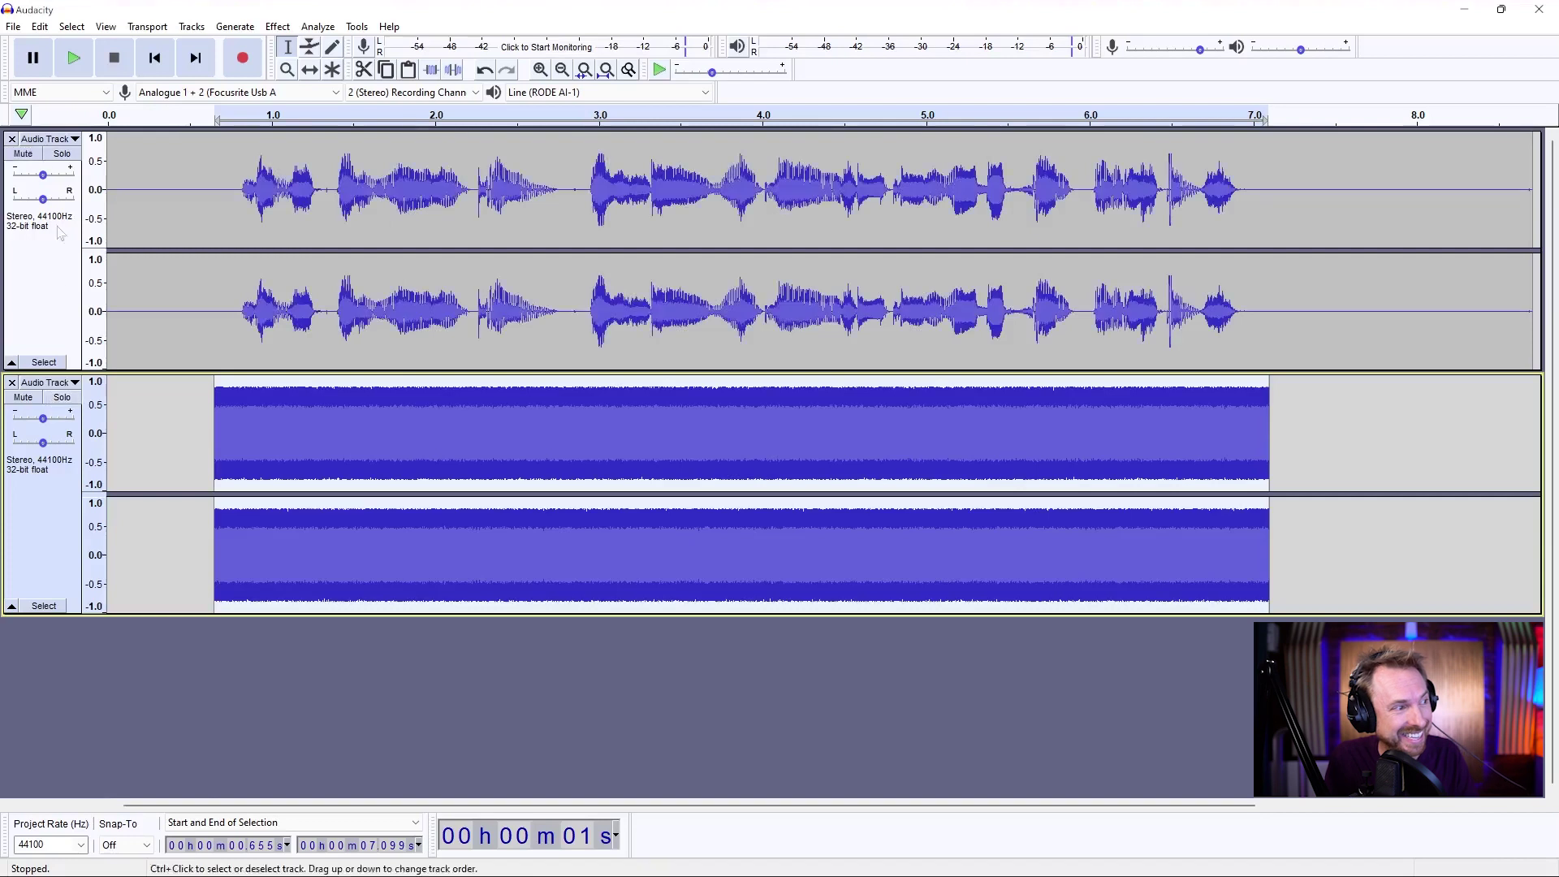
{"action": "left_click", "coordinate": [63, 154]}
{"action": "key", "text": "space"}
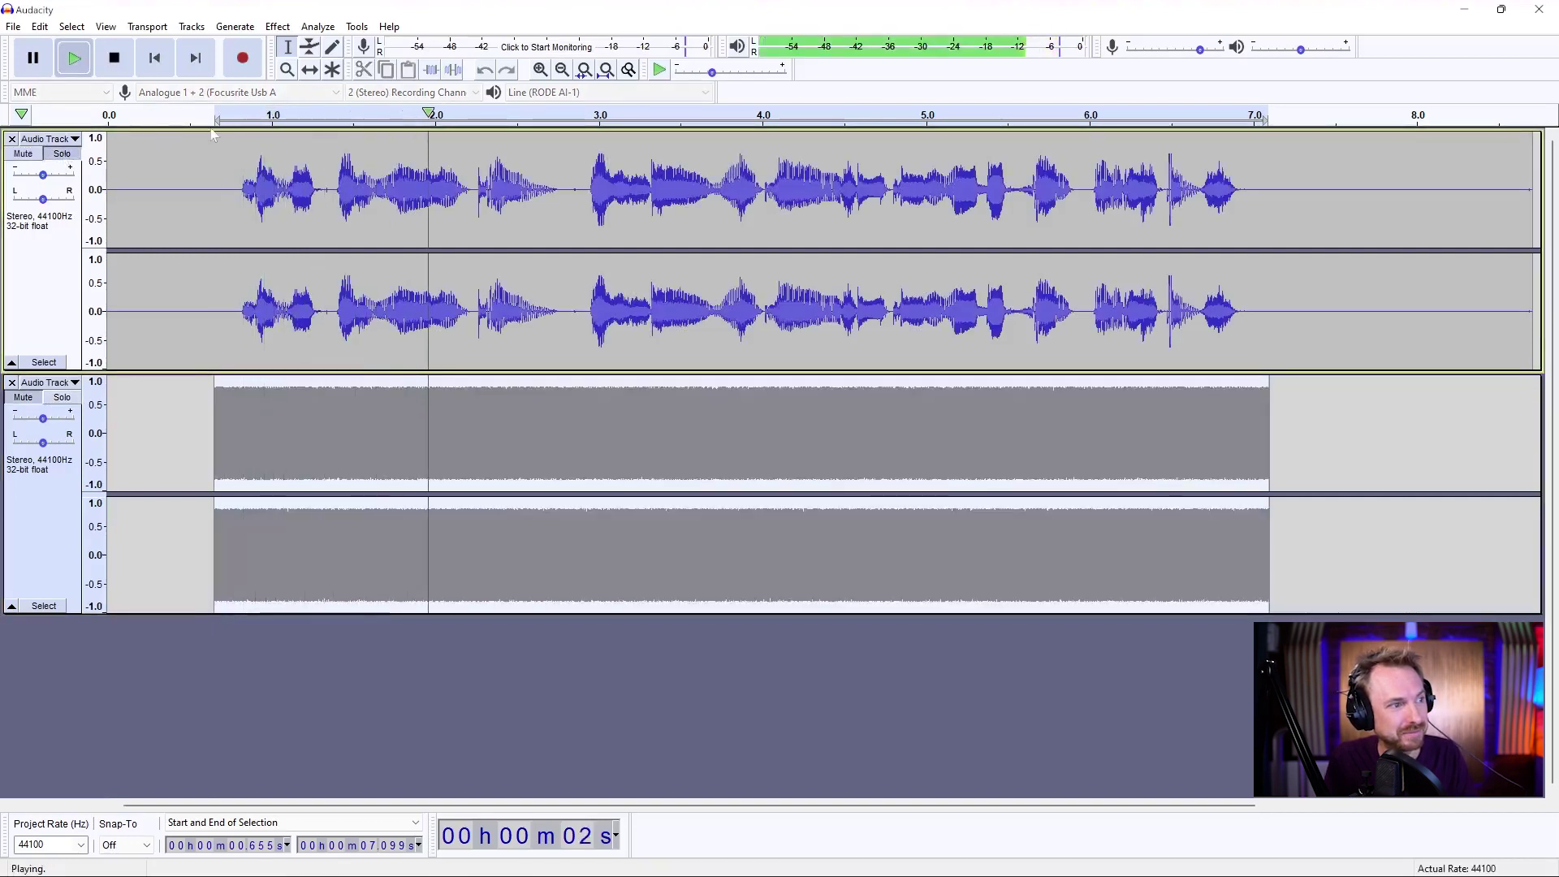
{"action": "key", "text": "space"}
{"action": "left_click", "coordinate": [67, 154]}
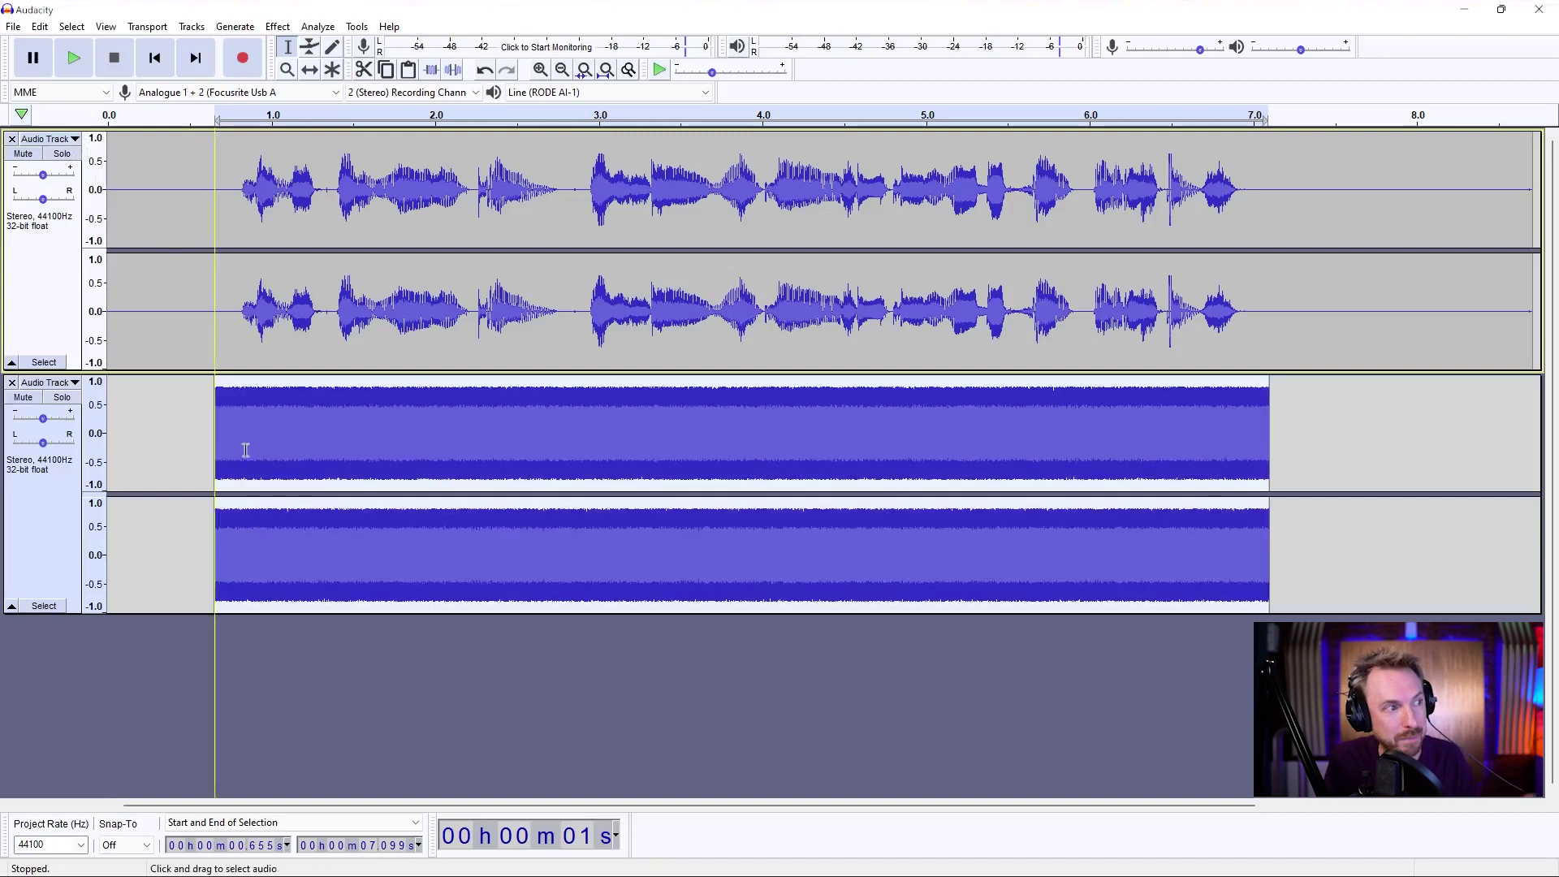
{"action": "double_click", "coordinate": [232, 185]}
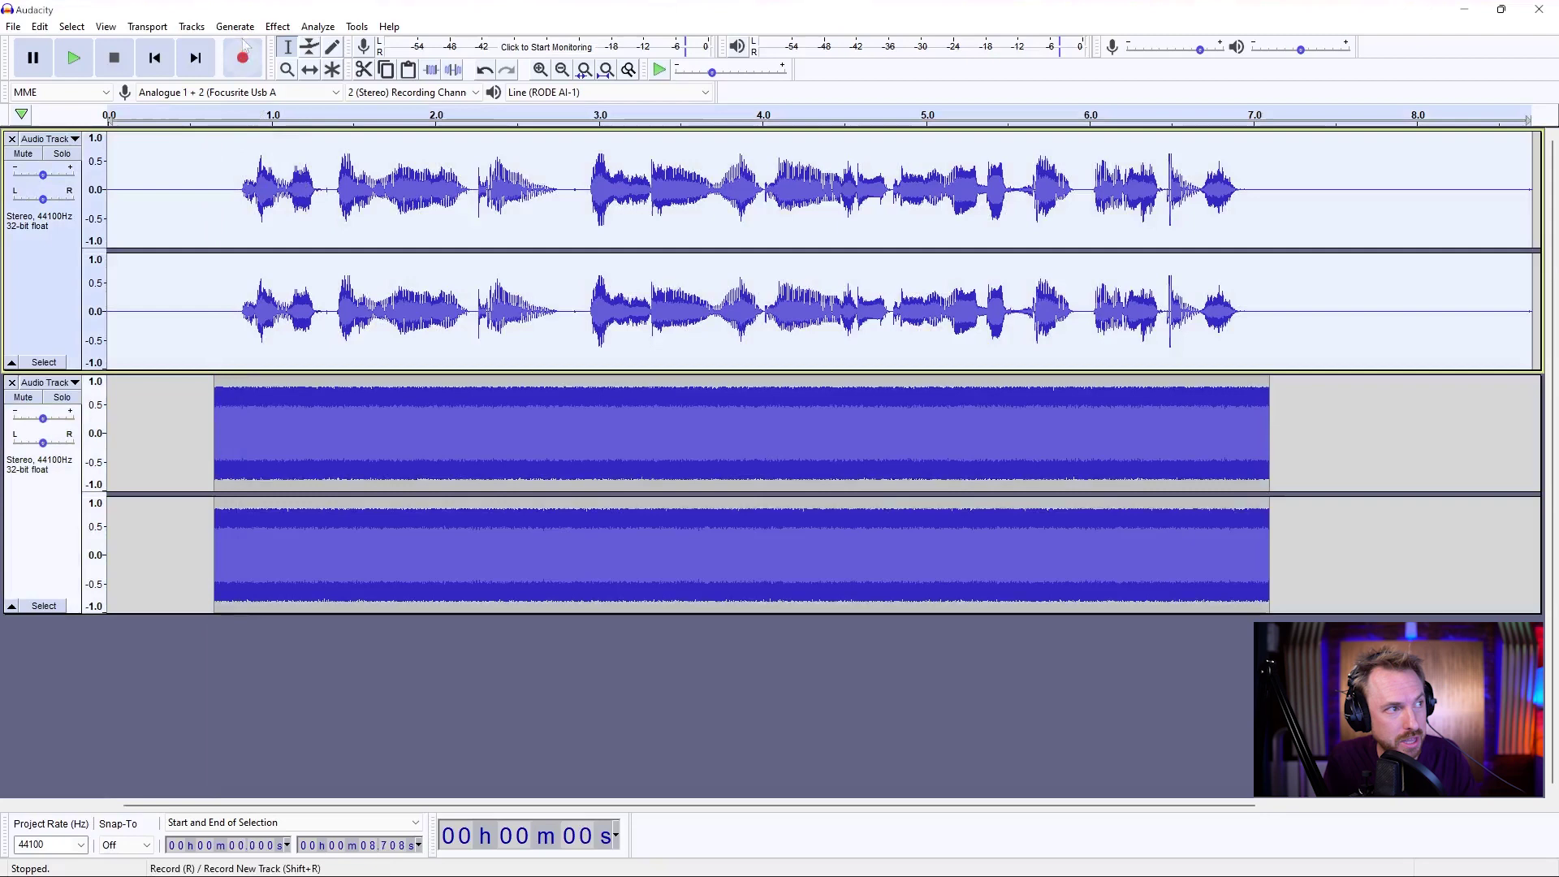
Preview the Vocoder at 40 bands, then preview again with white-noise amplitude 30.
{"action": "left_click", "coordinate": [277, 26]}
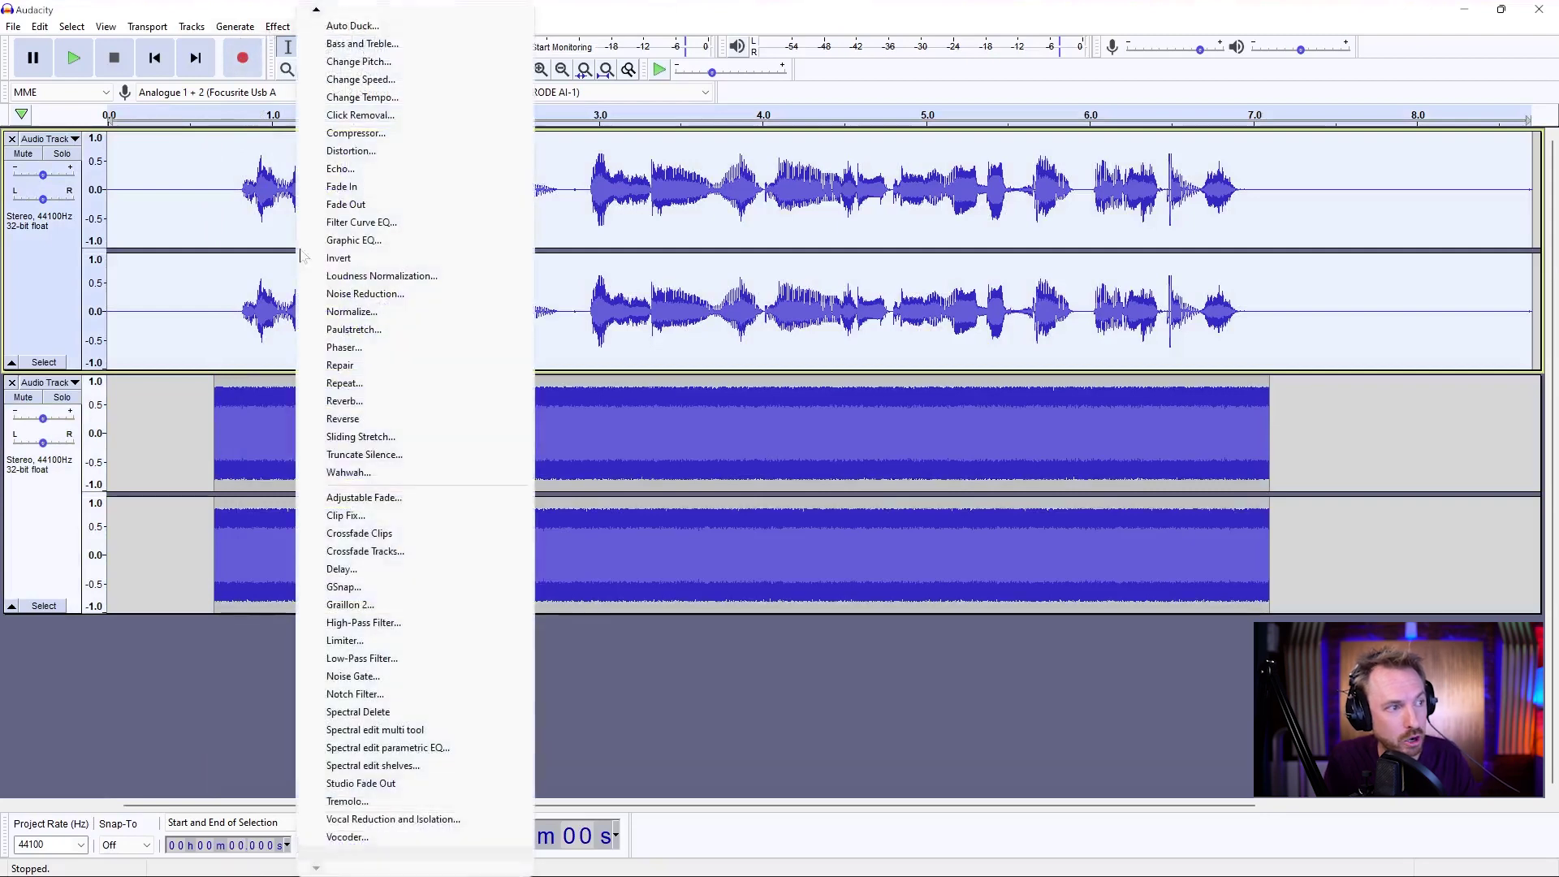
{"action": "left_click", "coordinate": [383, 847]}
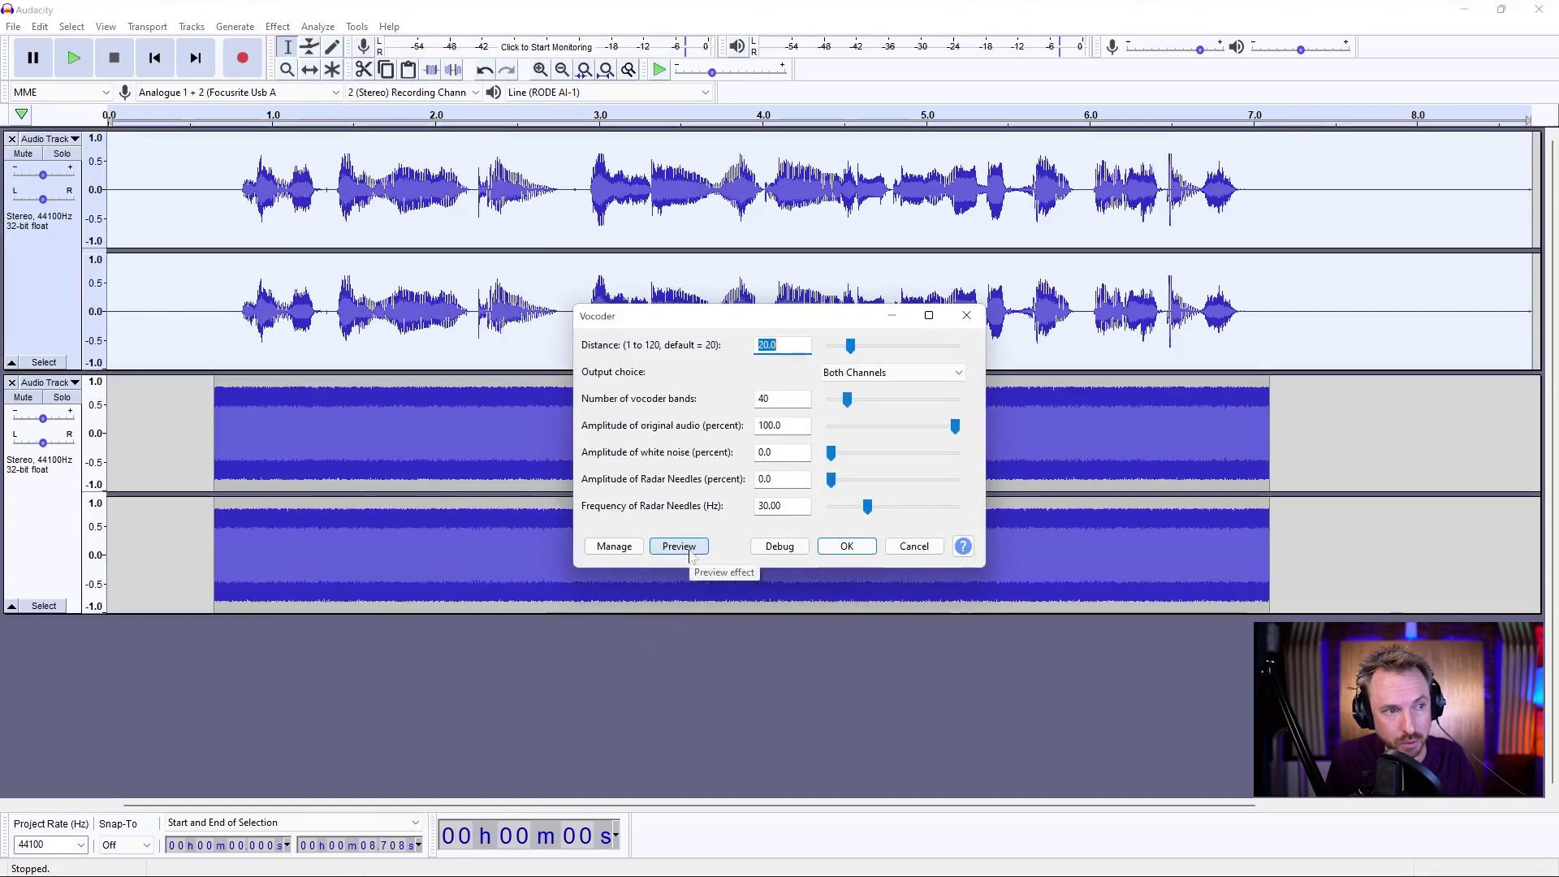
{"action": "left_click", "coordinate": [680, 547]}
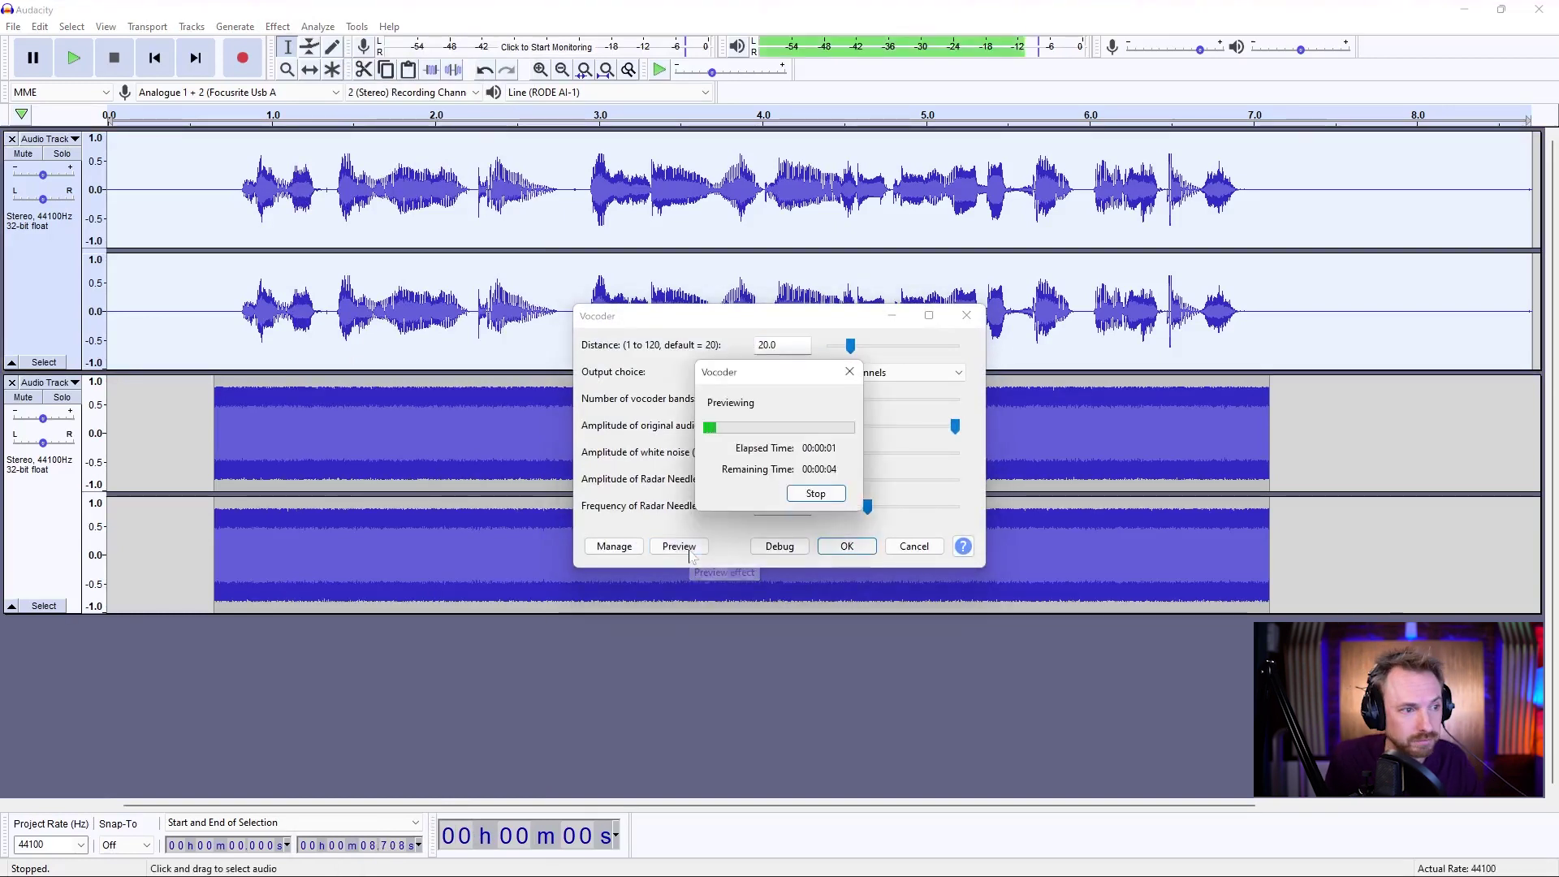
{"action": "left_click", "coordinate": [795, 497]}
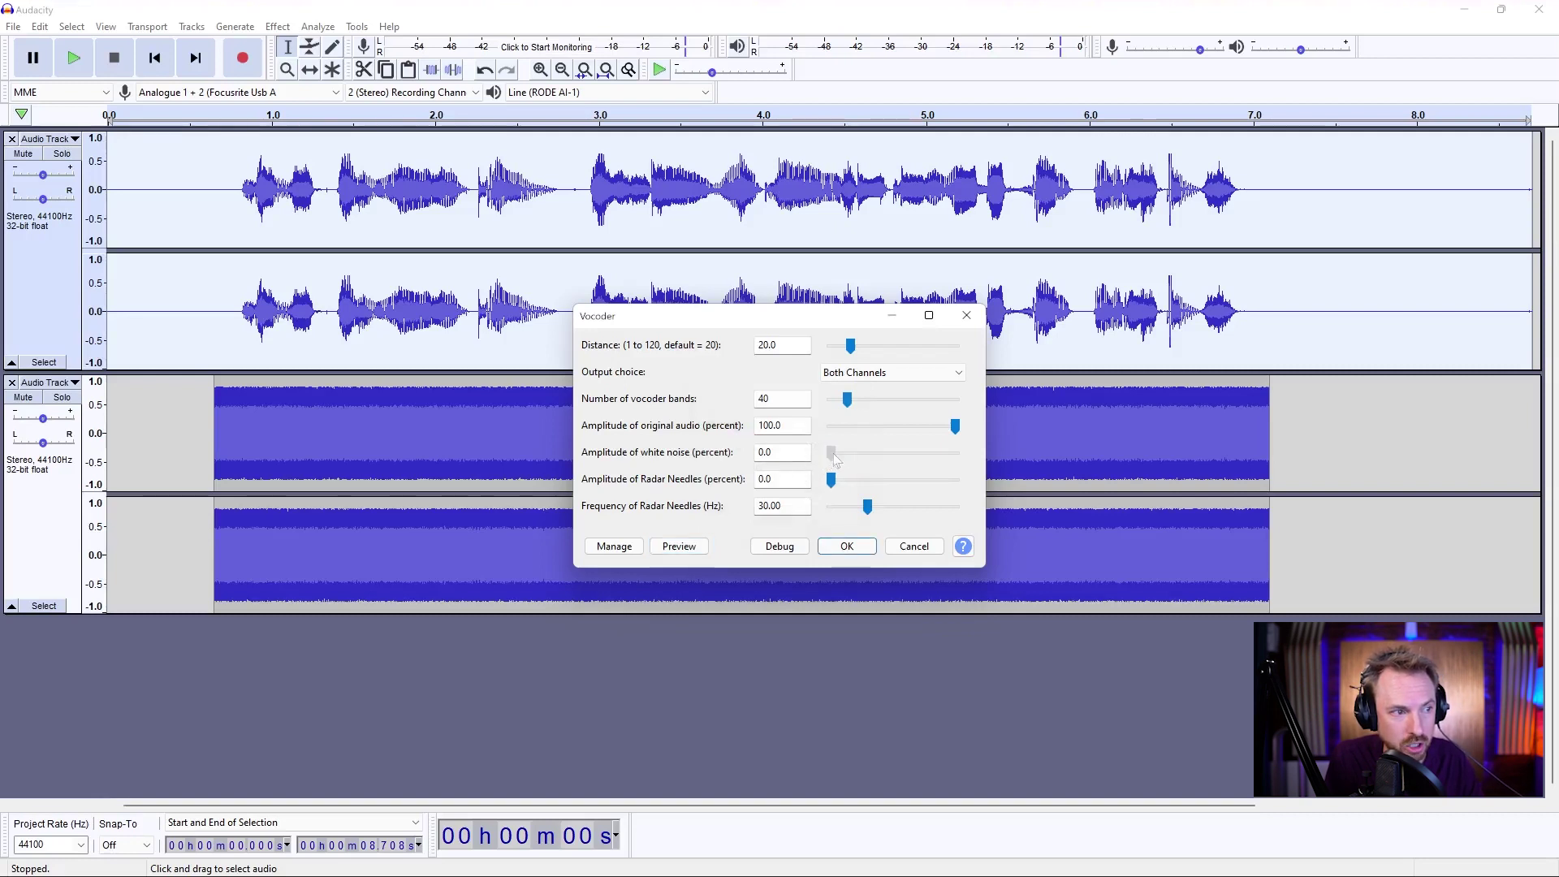
{"action": "left_click", "coordinate": [695, 552]}
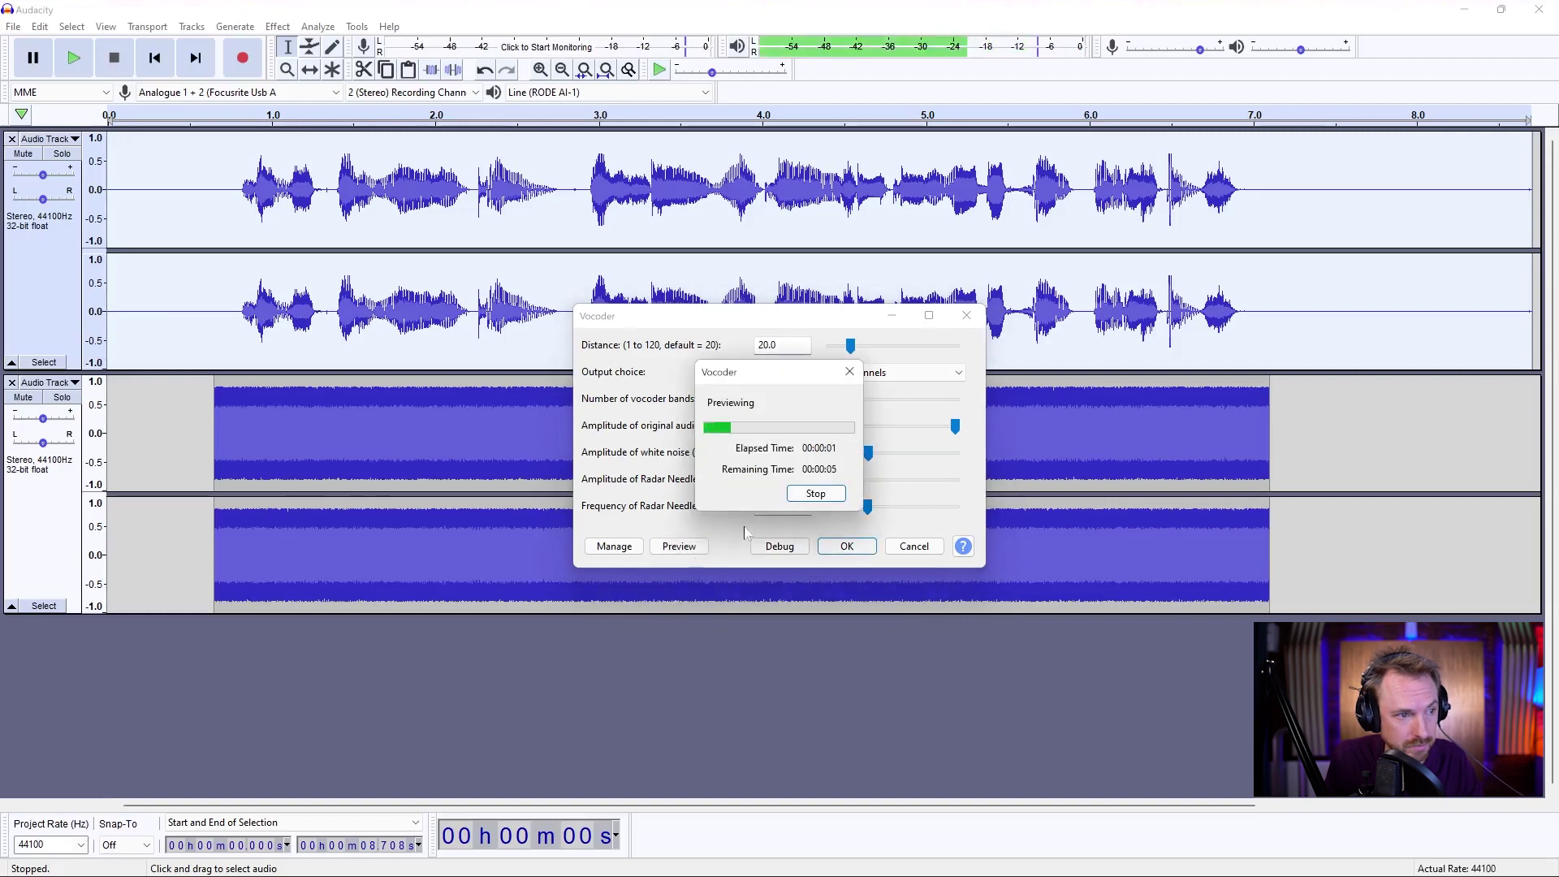
{"action": "left_click", "coordinate": [813, 496]}
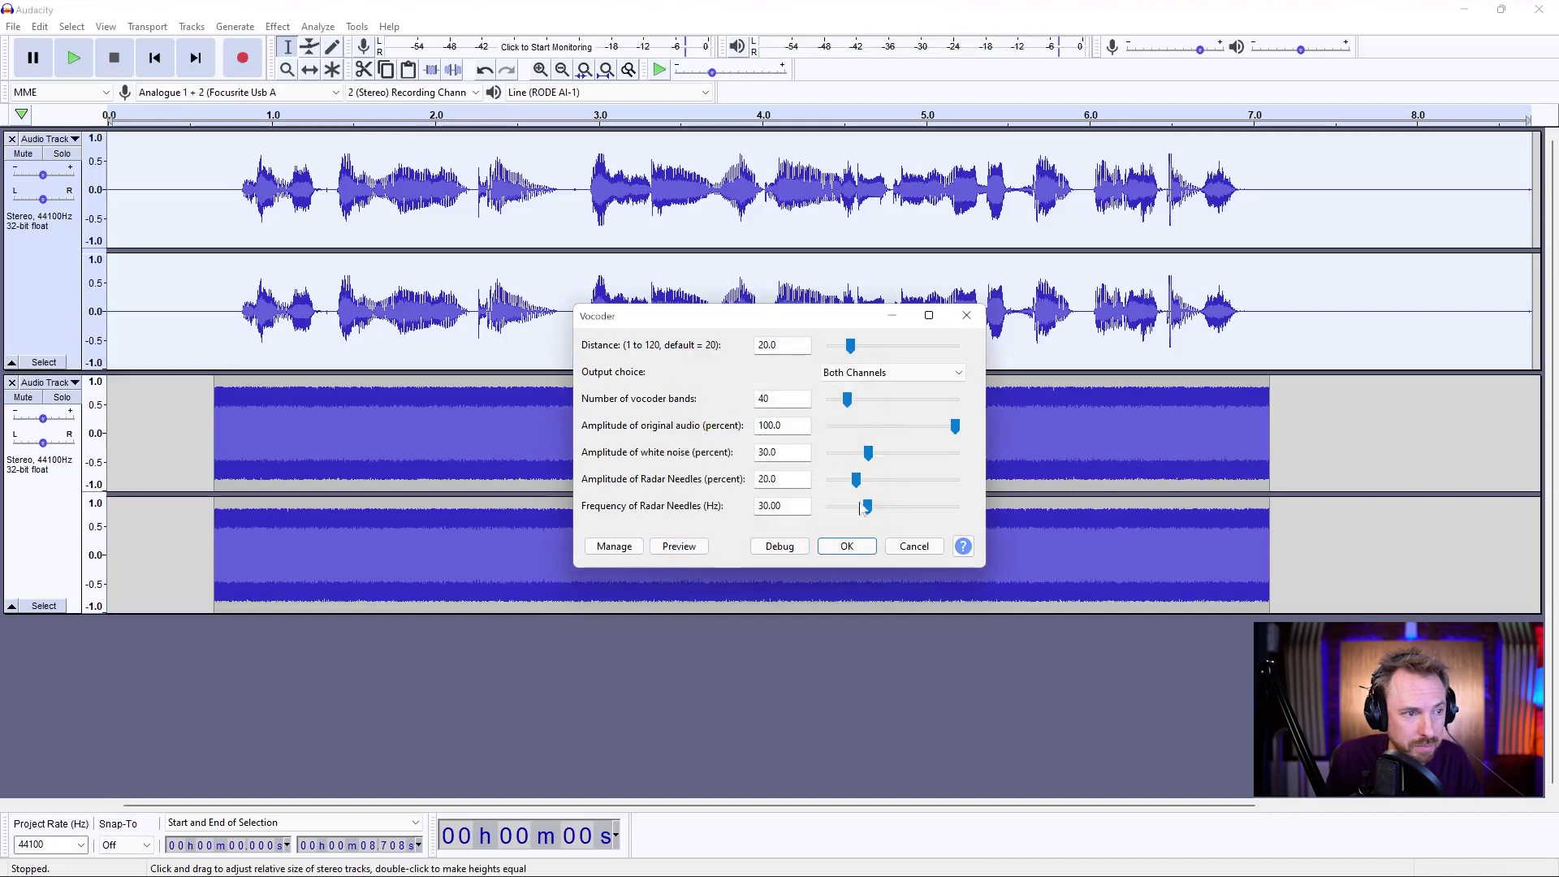
Preview the Vocoder again, including a trial with 202 bands.
{"action": "left_click", "coordinate": [682, 546]}
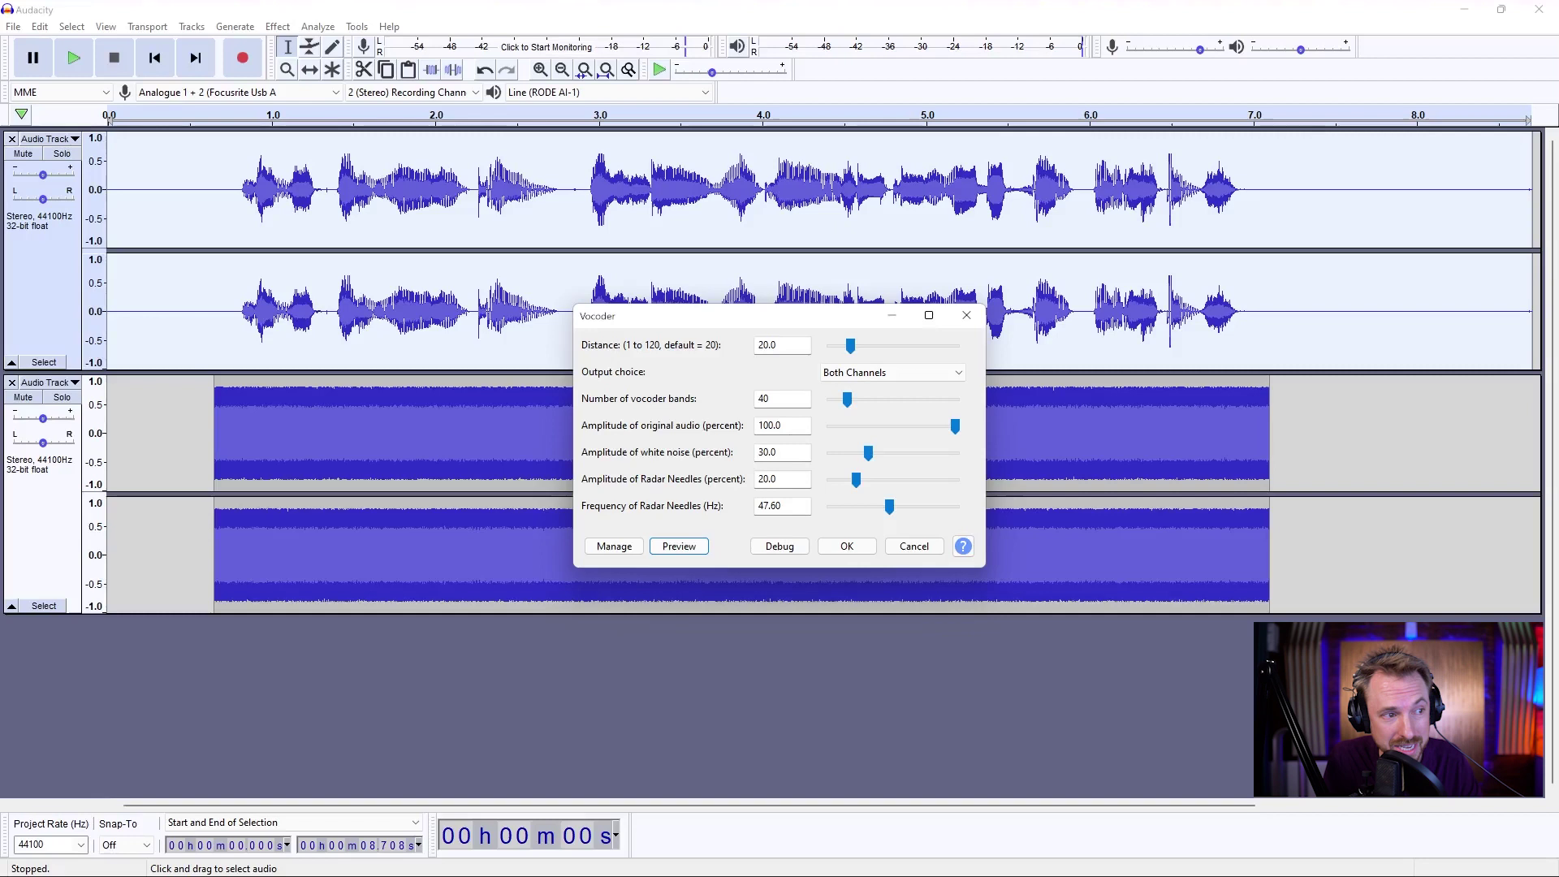
{"action": "left_click", "coordinate": [657, 550]}
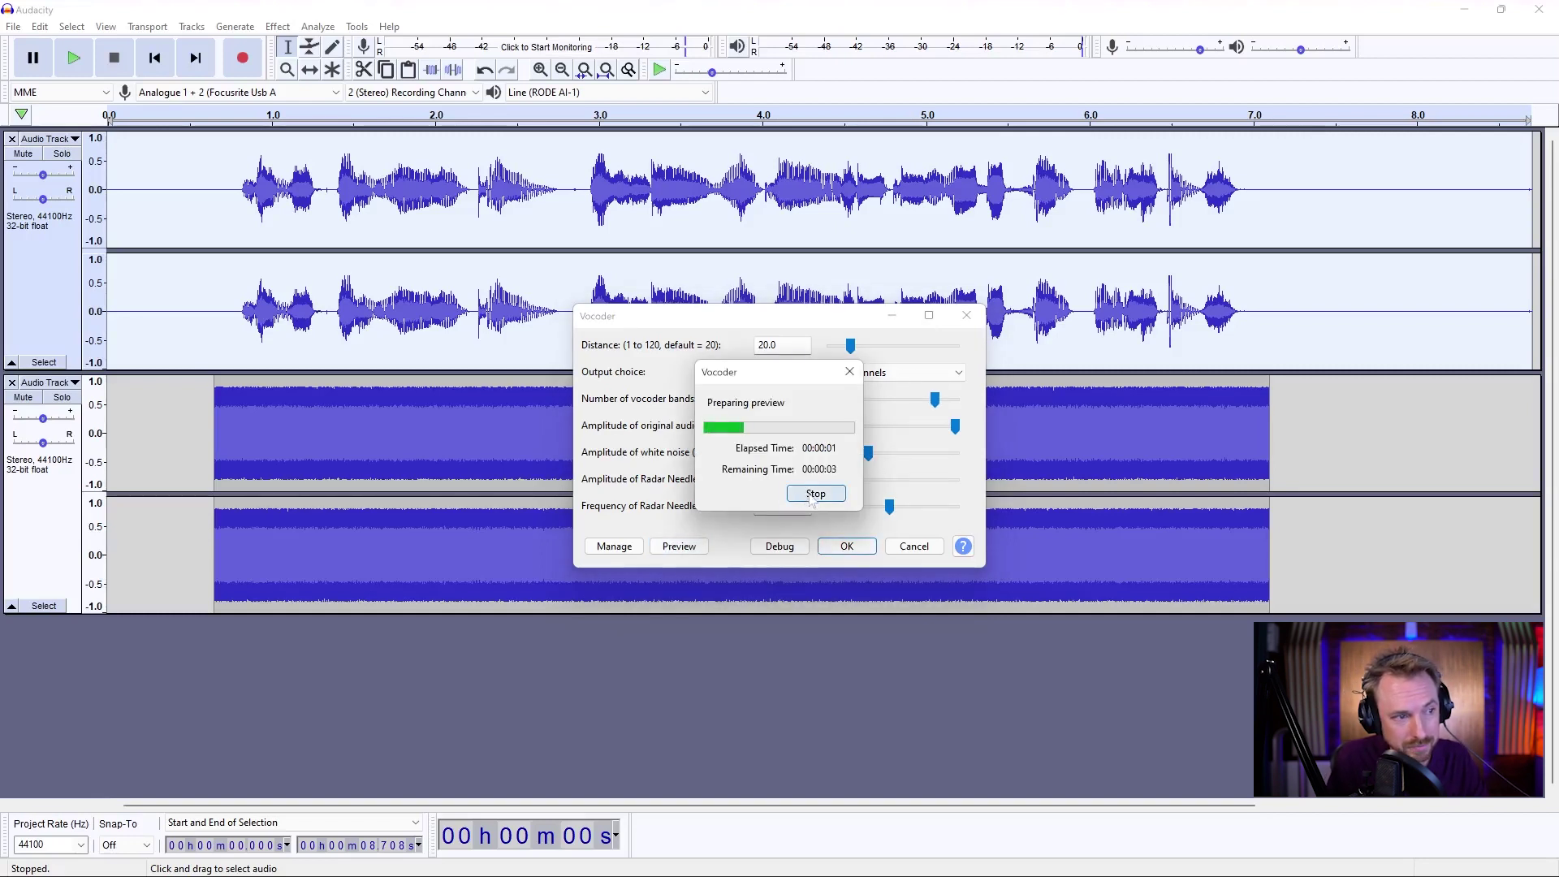
{"action": "left_click", "coordinate": [815, 495]}
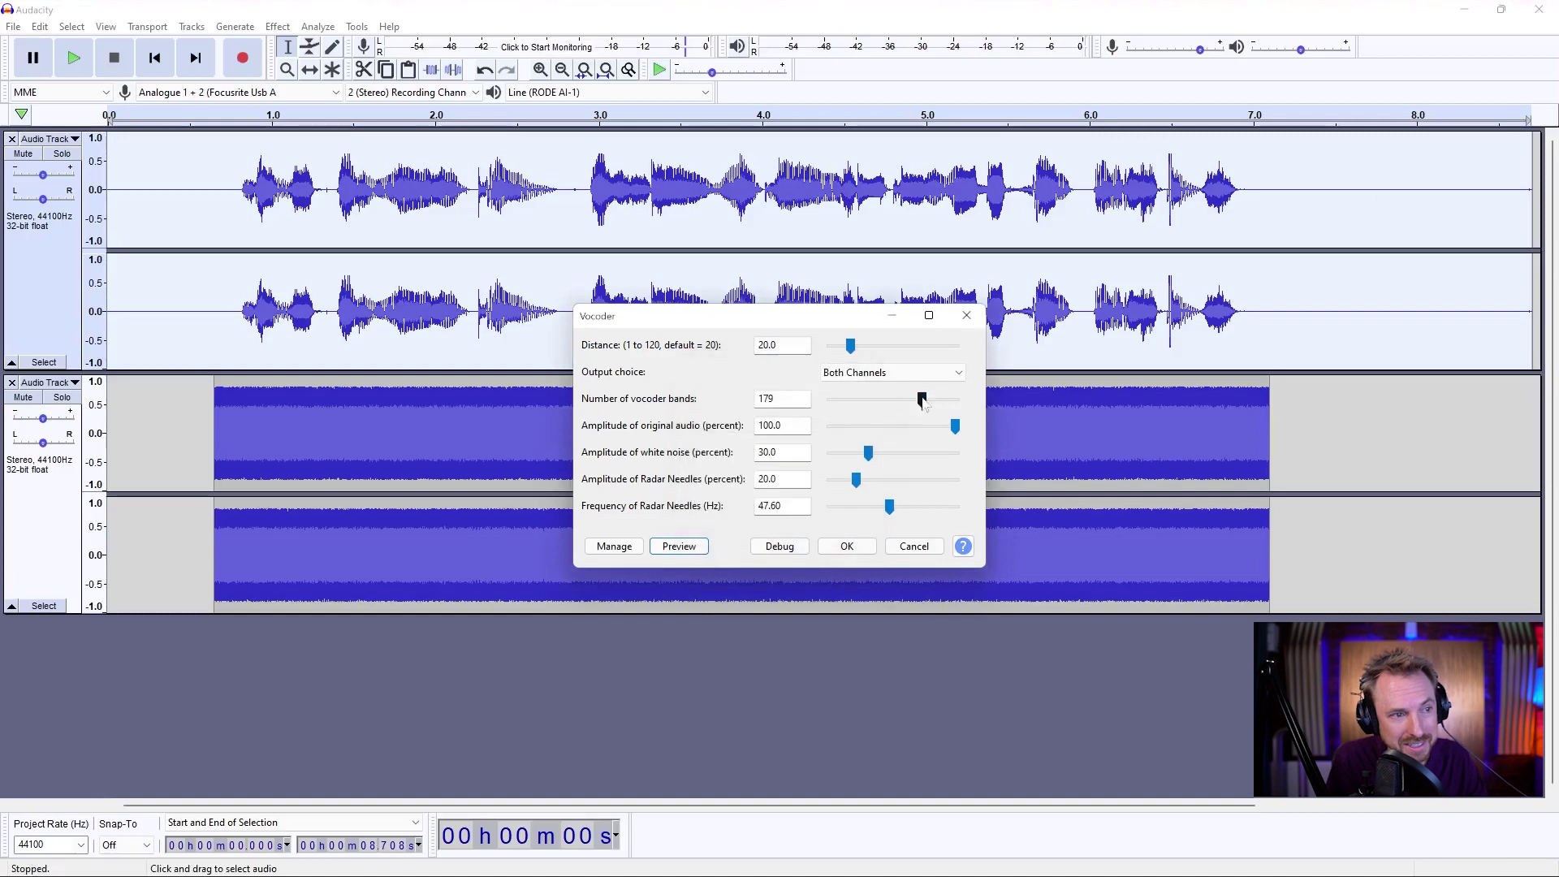
Preview with 21 bands, then cancel the Vocoder without applying it.
{"action": "left_click", "coordinate": [664, 550]}
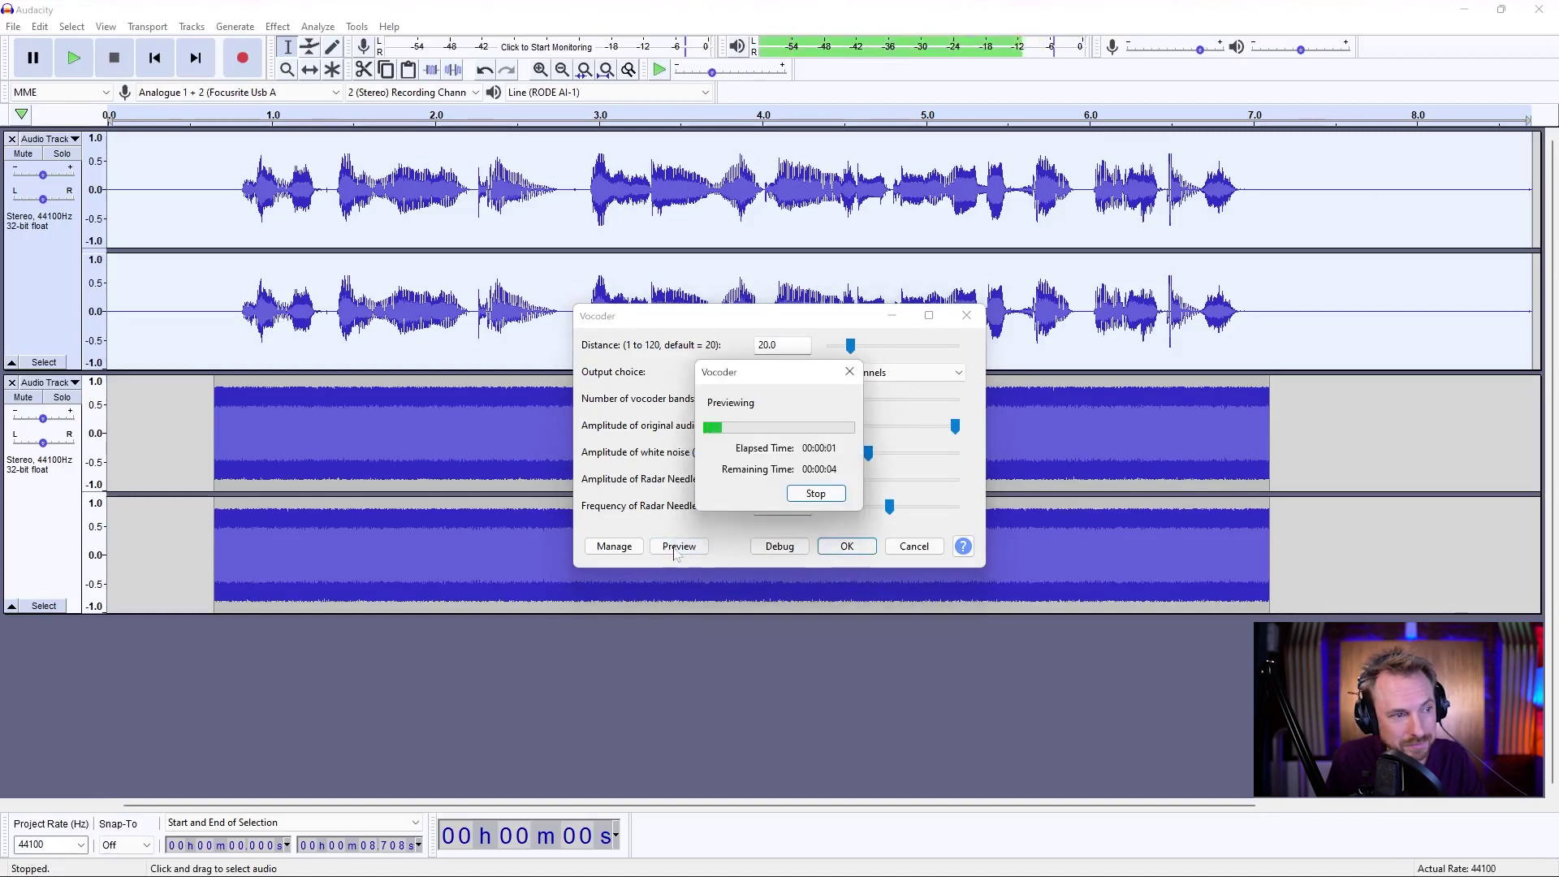
{"action": "left_click", "coordinate": [816, 494]}
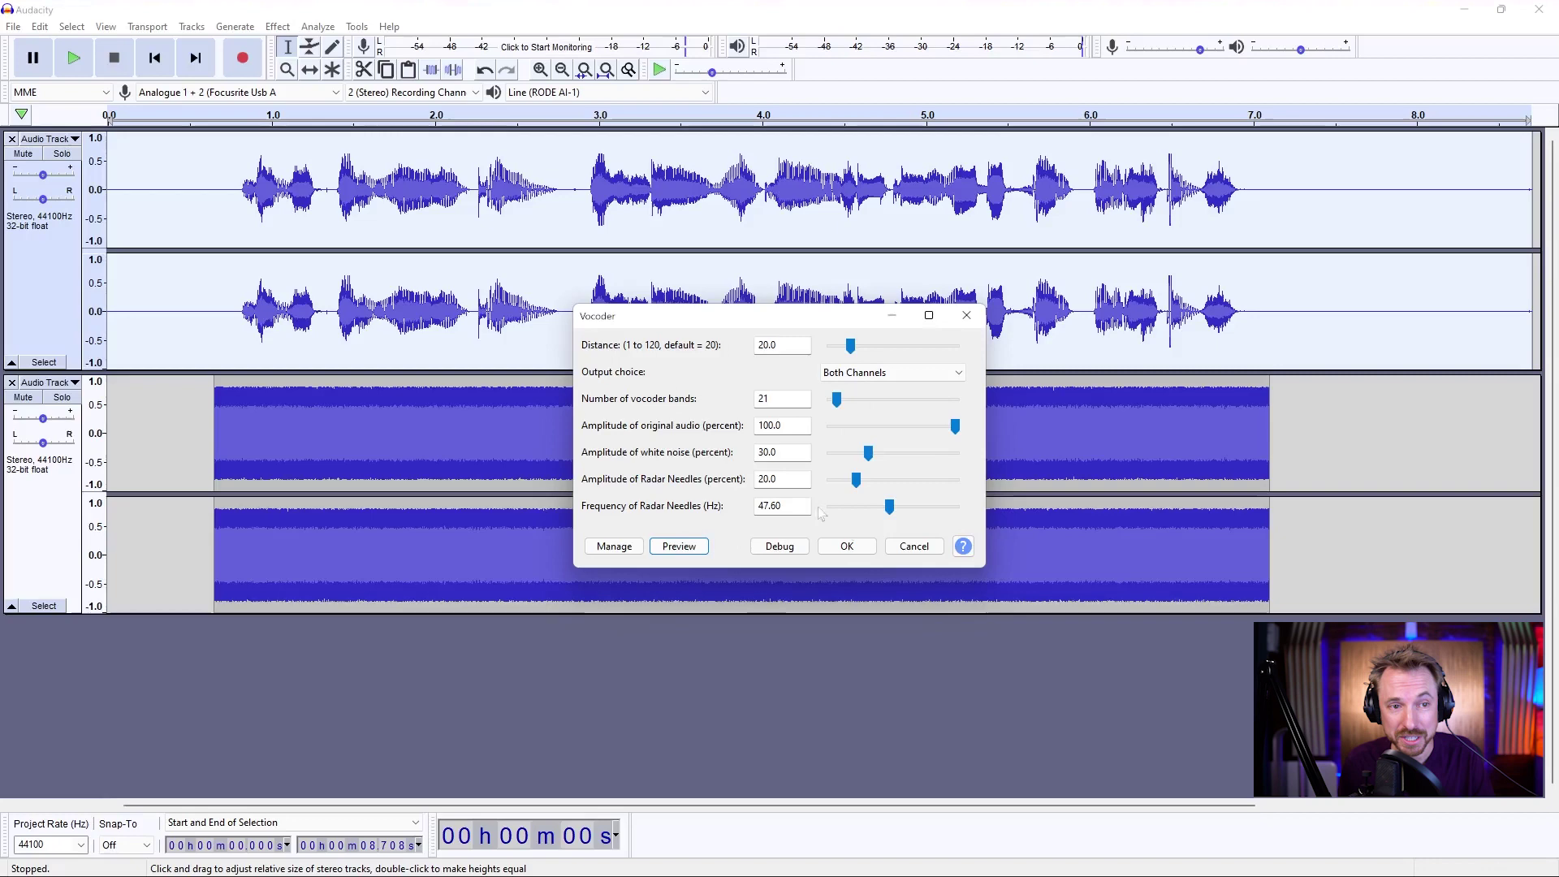
{"action": "left_click", "coordinate": [906, 549]}
Delete the white-noise clip from the second track.
{"action": "left_click", "coordinate": [493, 441]}
{"action": "double_click", "coordinate": [390, 441]}
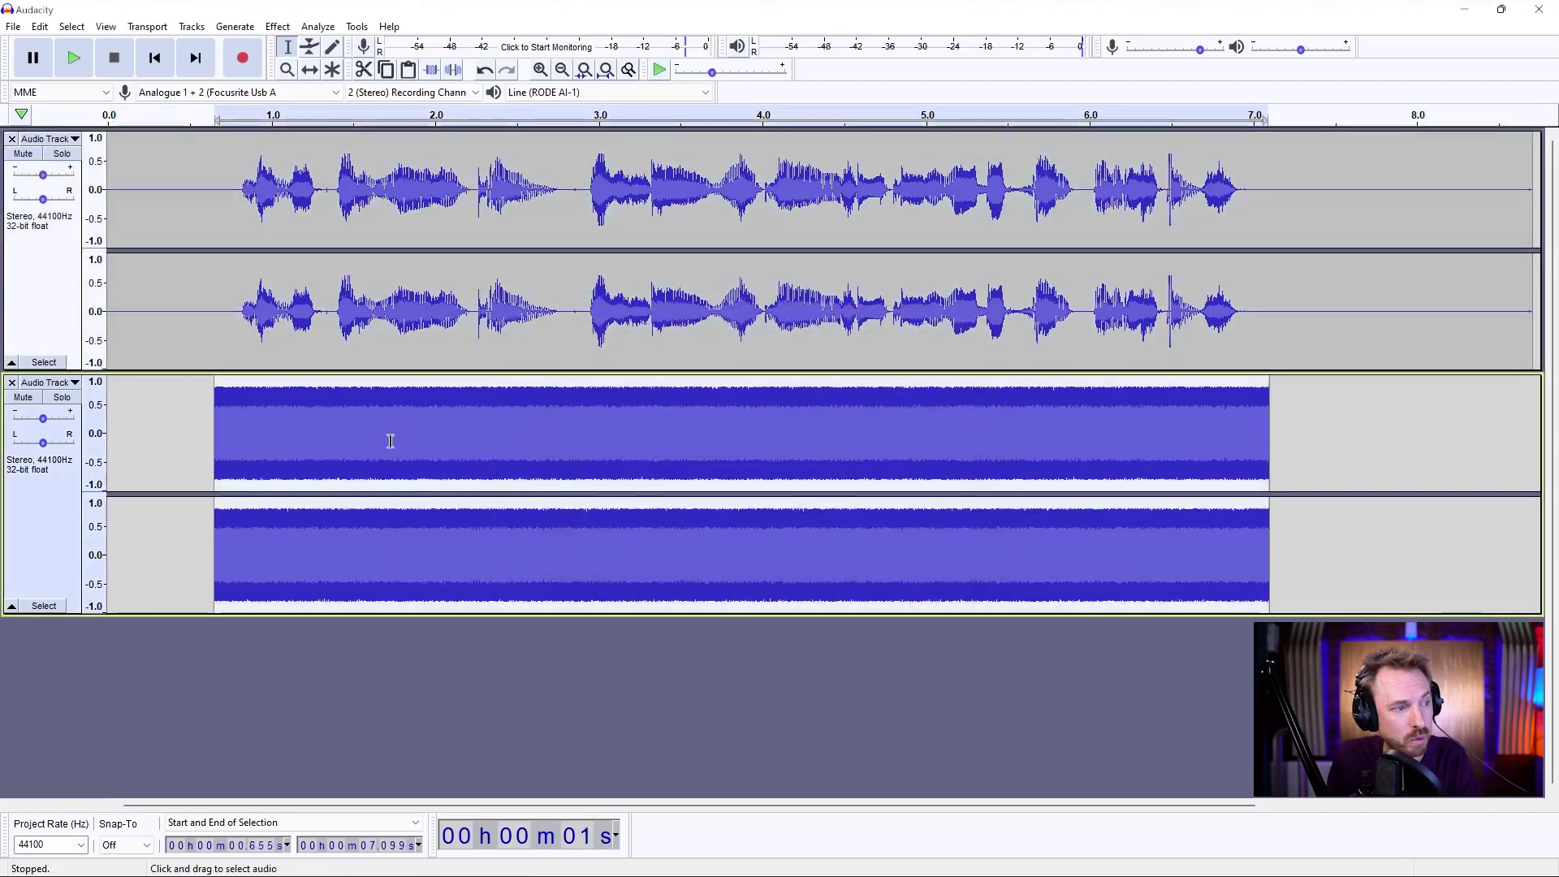
{"action": "key", "text": "Delete"}
Generate a 30-second 440 Hz sawtooth tone at amplitude 0.8 in the empty track.
{"action": "left_click", "coordinate": [235, 26]}
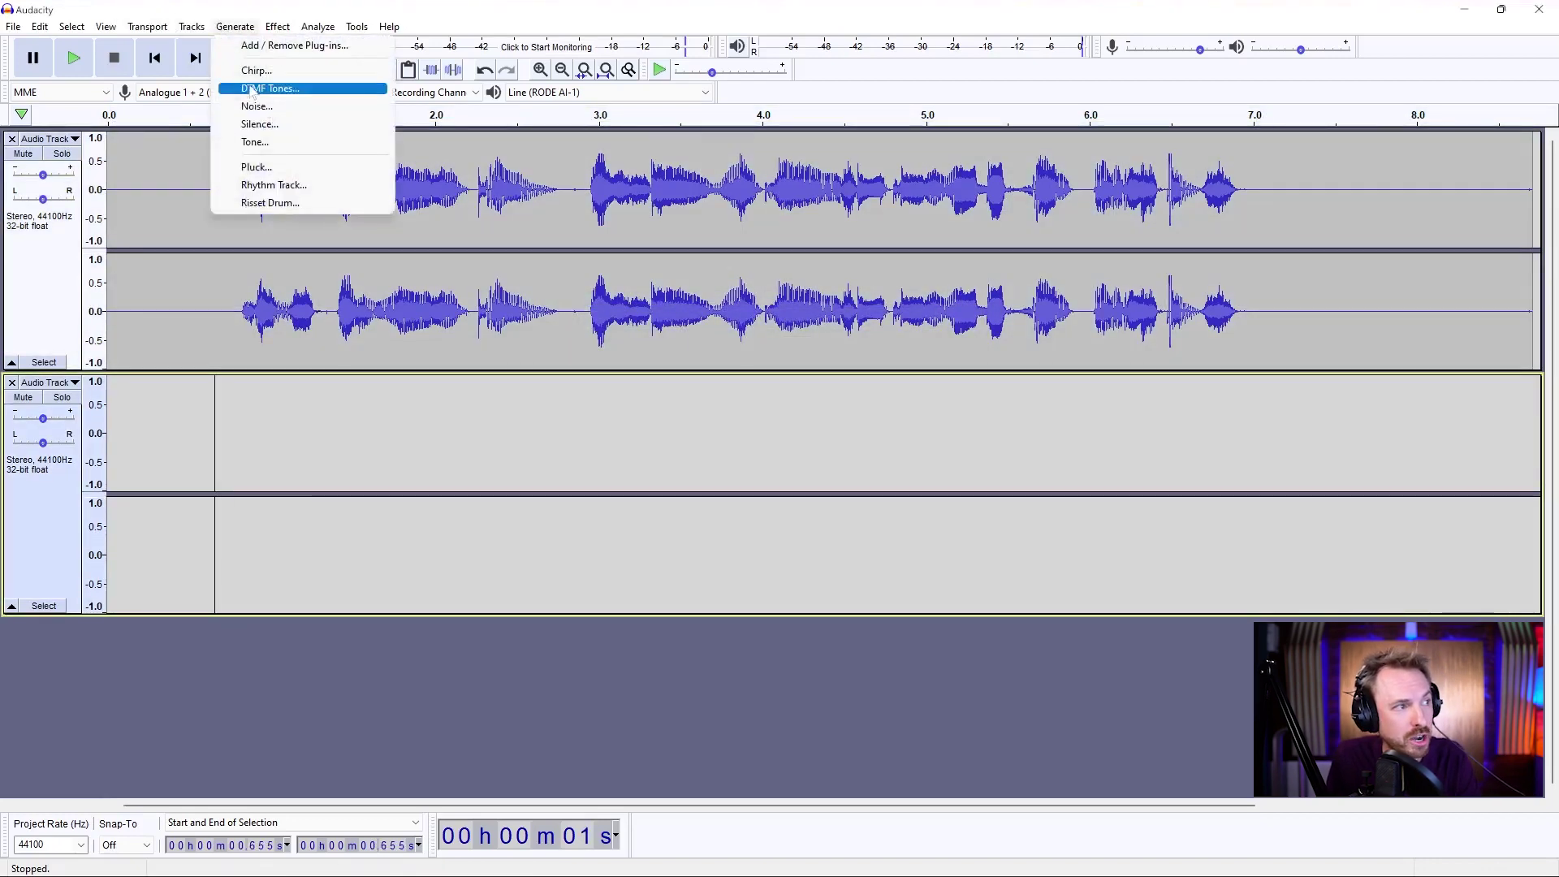
{"action": "left_click", "coordinate": [302, 142]}
{"action": "left_click", "coordinate": [812, 388]}
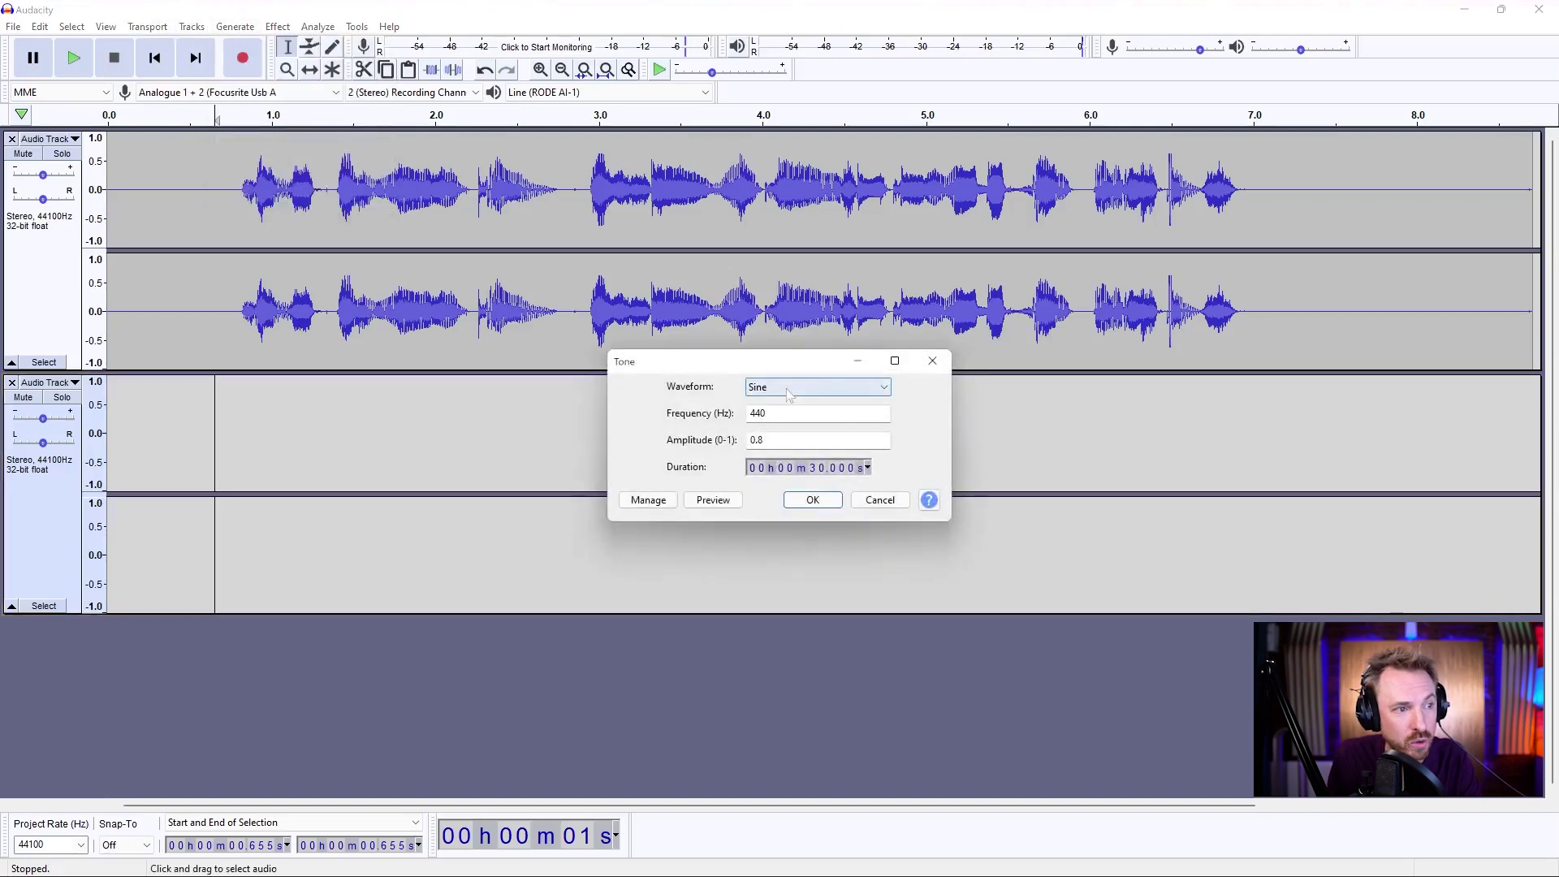
{"action": "left_click", "coordinate": [790, 429]}
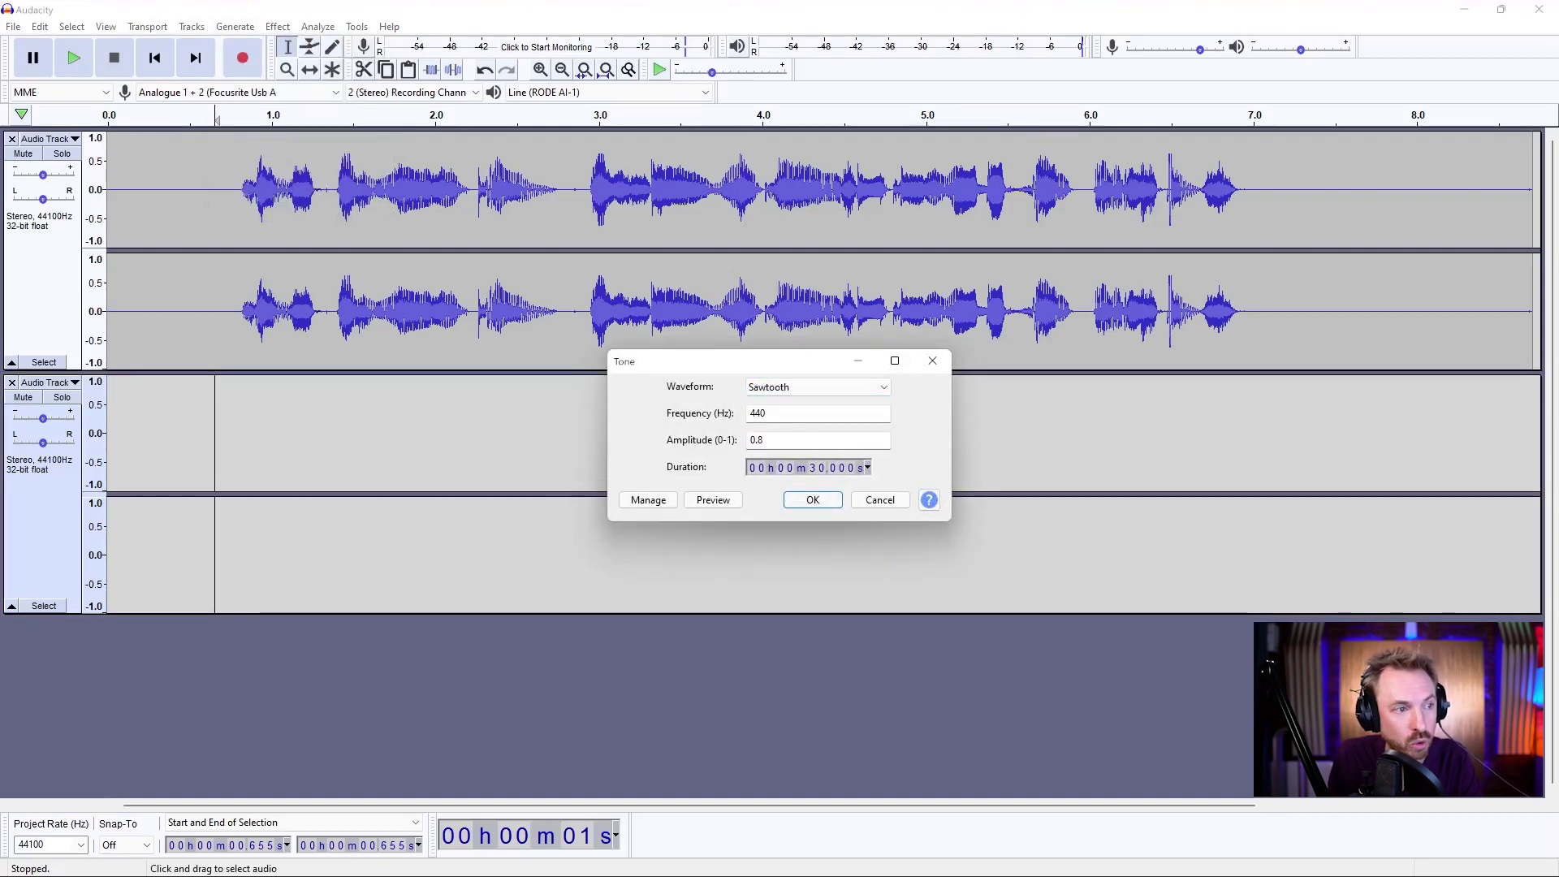
{"action": "left_click", "coordinate": [810, 500]}
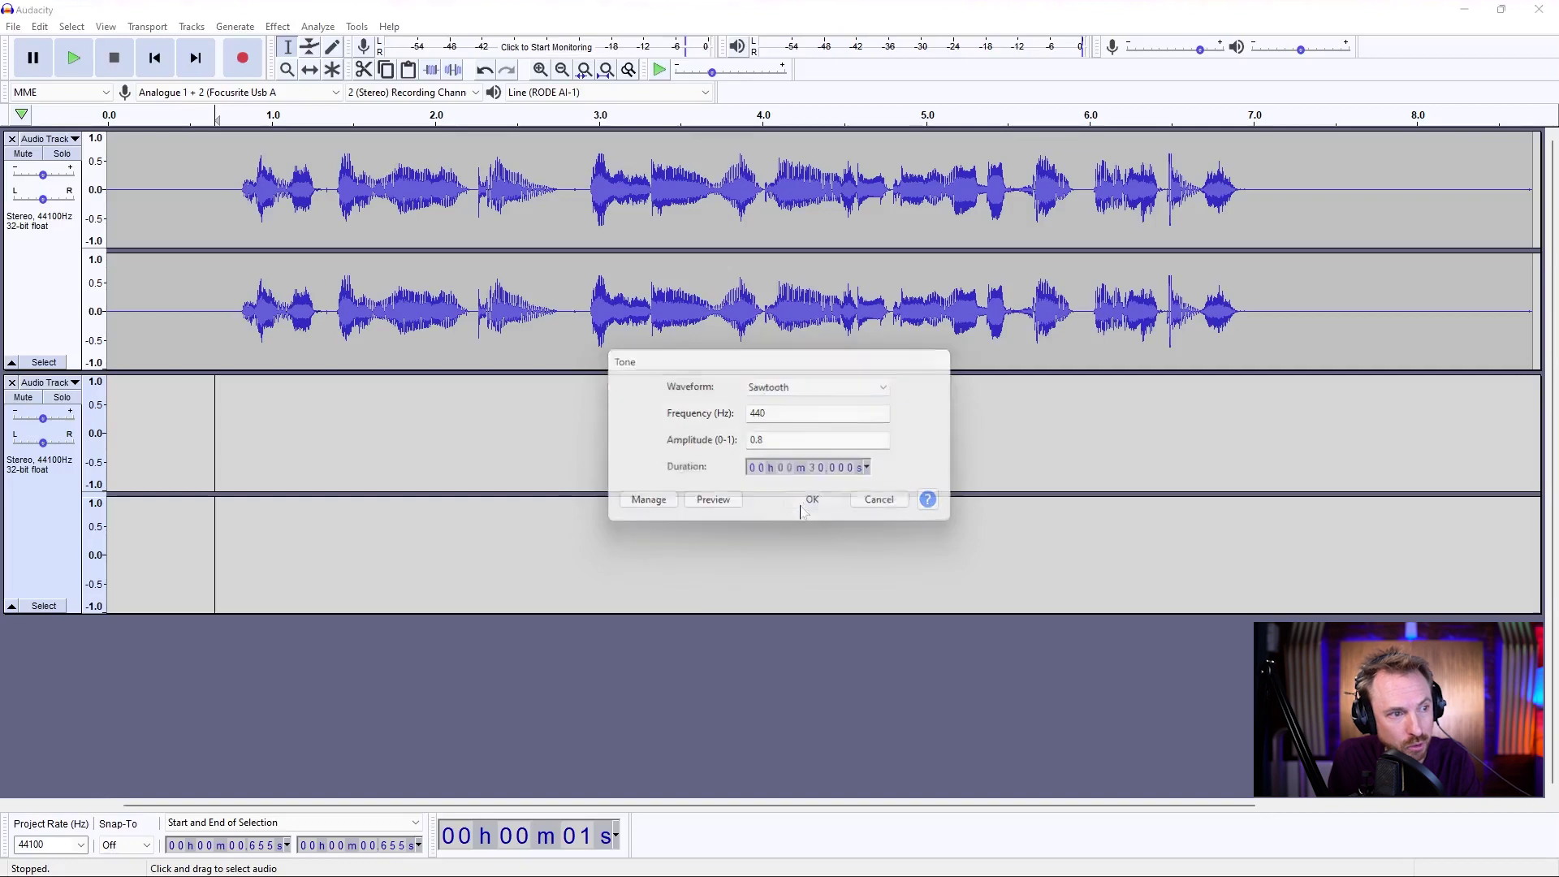
Solo the tone track and play the sawtooth tone alone.
{"action": "left_click", "coordinate": [64, 398]}
{"action": "key", "text": "space"}
{"action": "key", "text": "space"}
{"action": "left_click", "coordinate": [73, 400]}
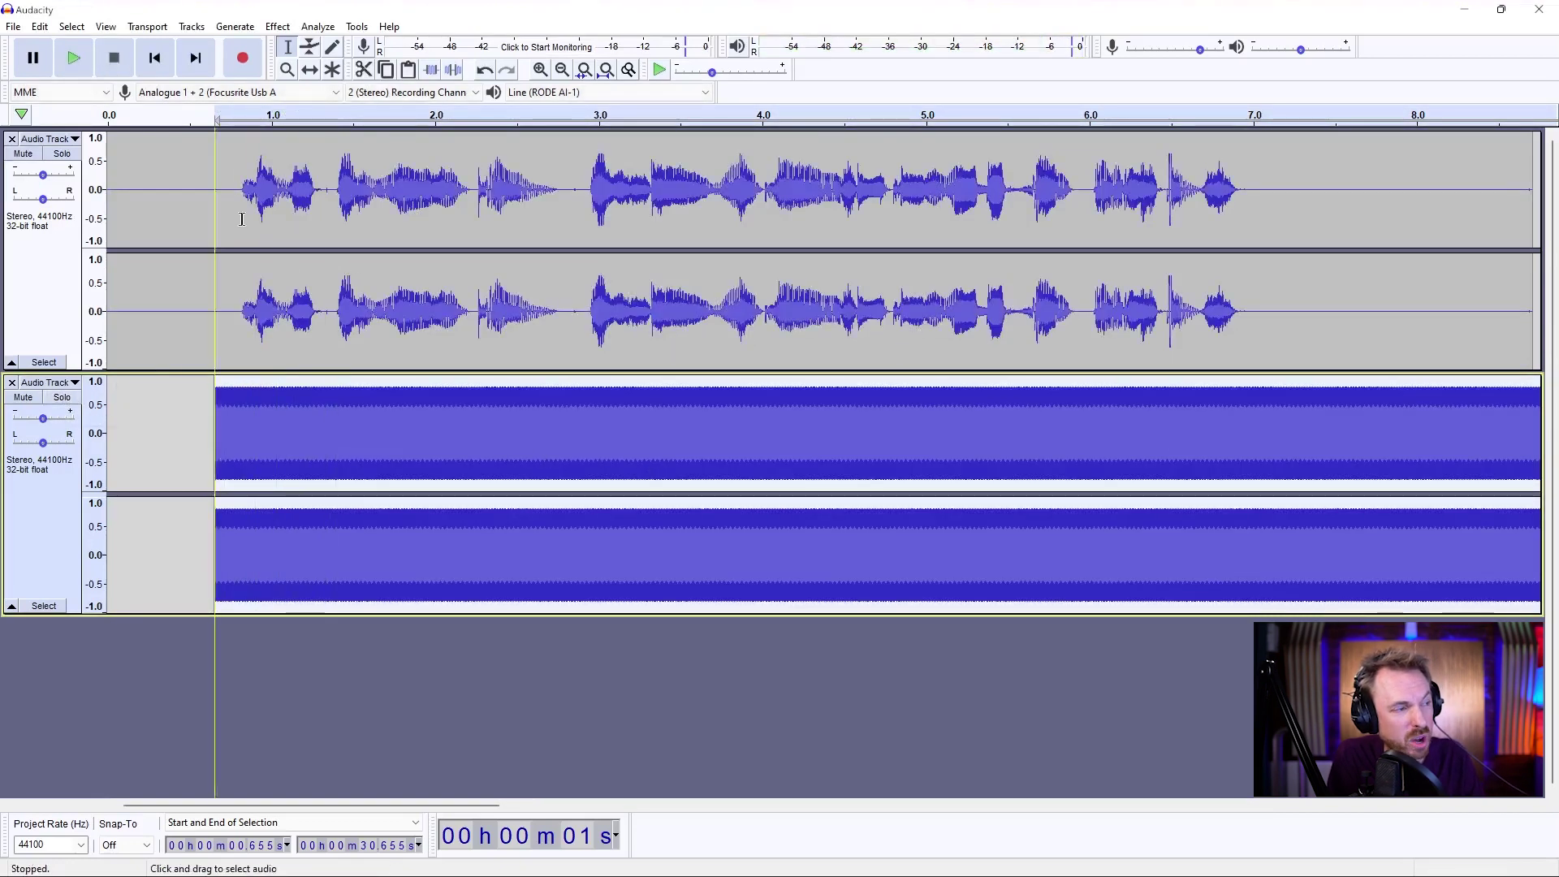
Select the voice track and preview the Vocoder at 21 bands over the sawtooth carrier.
{"action": "double_click", "coordinate": [241, 219]}
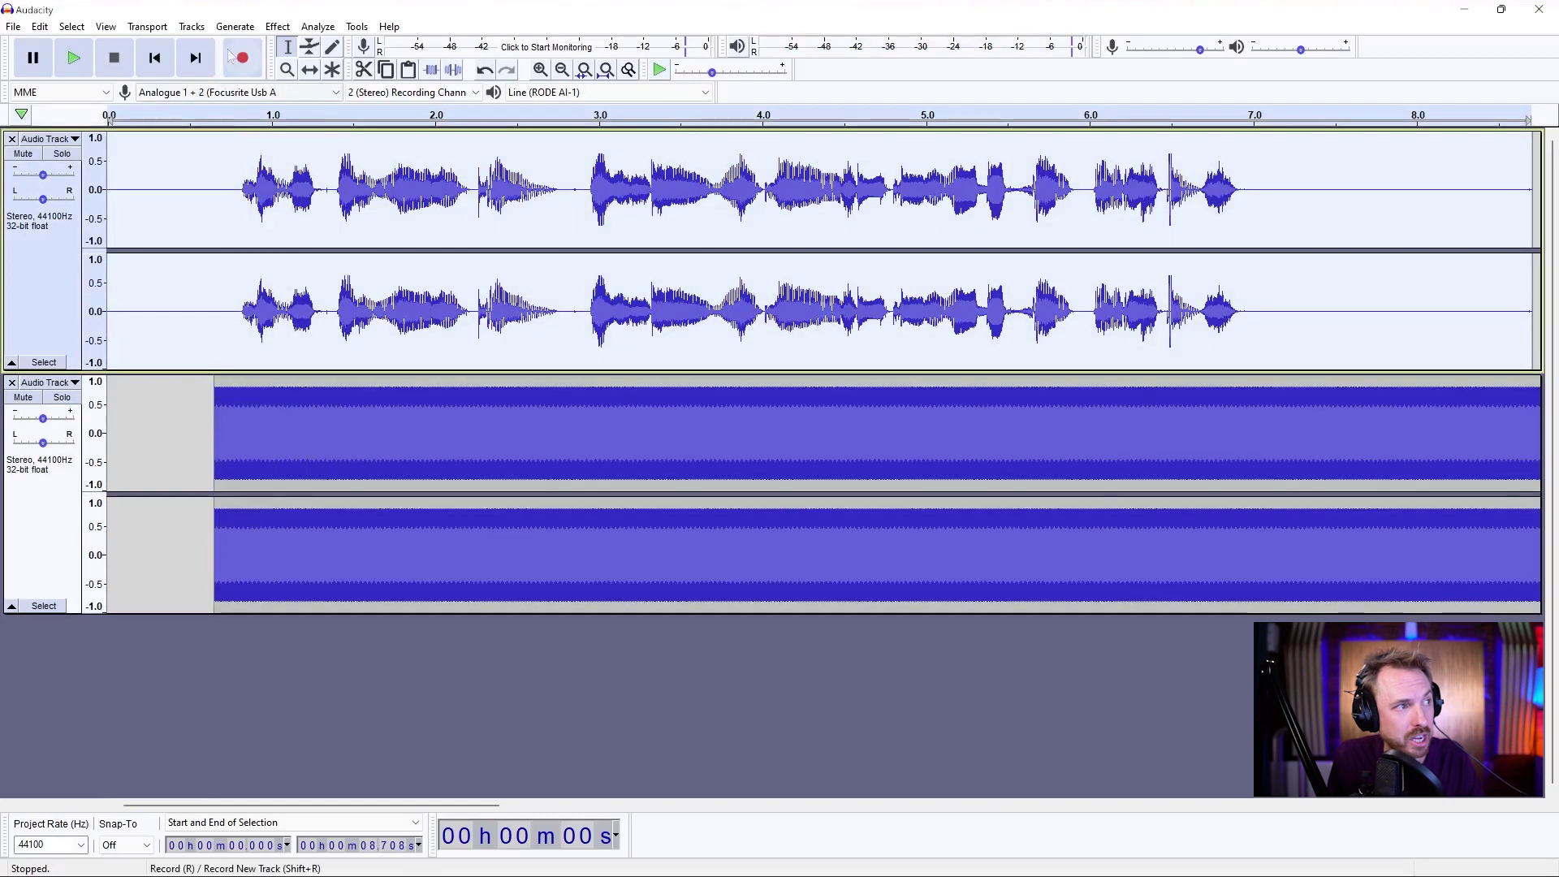
{"action": "left_click", "coordinate": [277, 26]}
{"action": "left_click", "coordinate": [406, 839]}
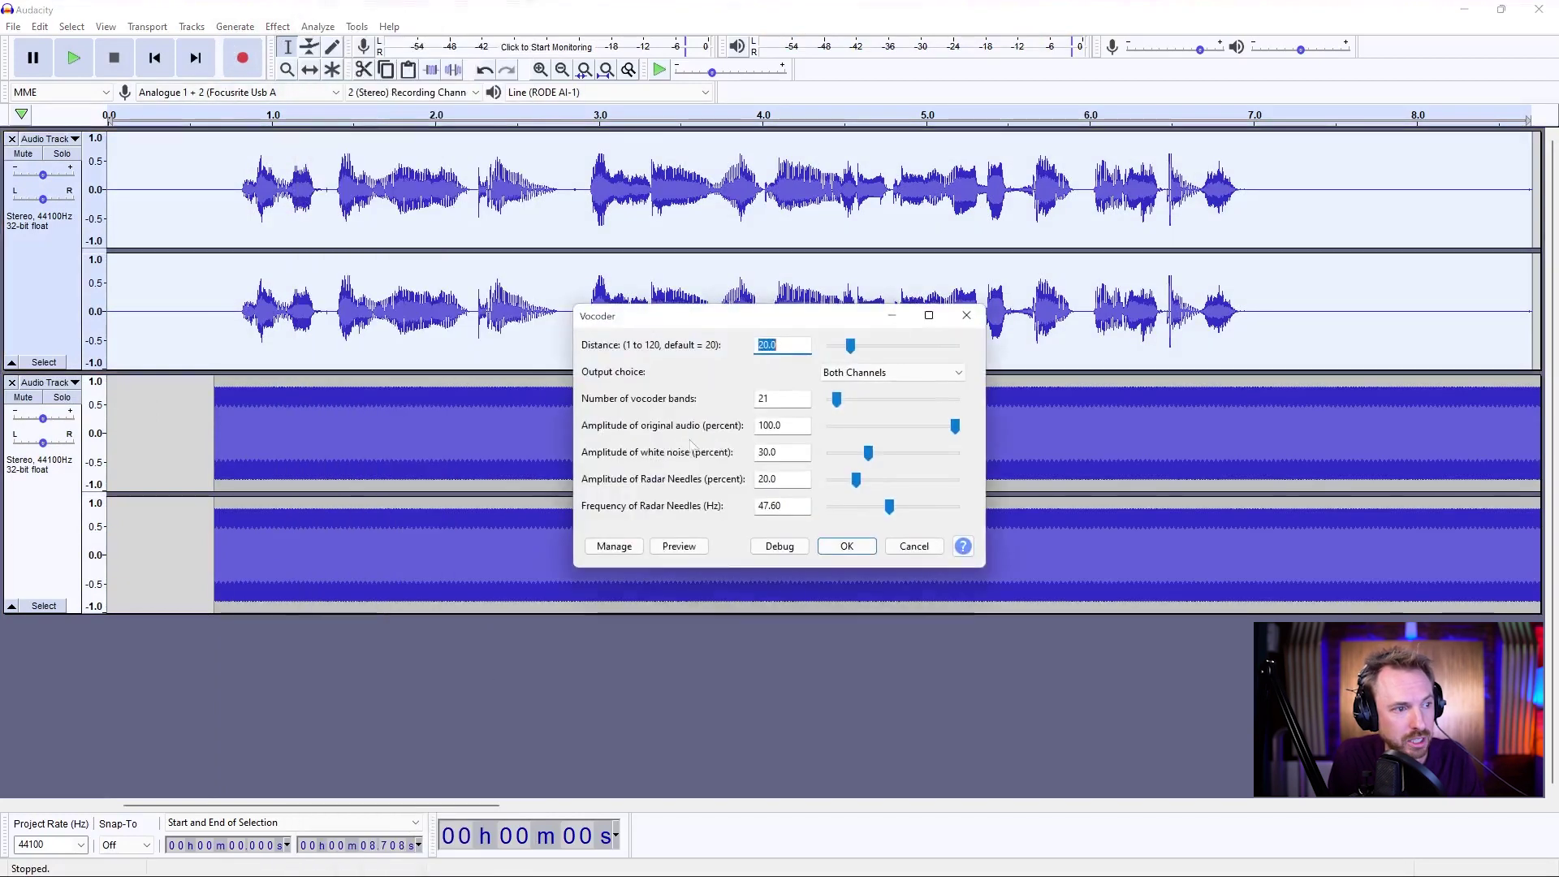
{"action": "left_click", "coordinate": [681, 548]}
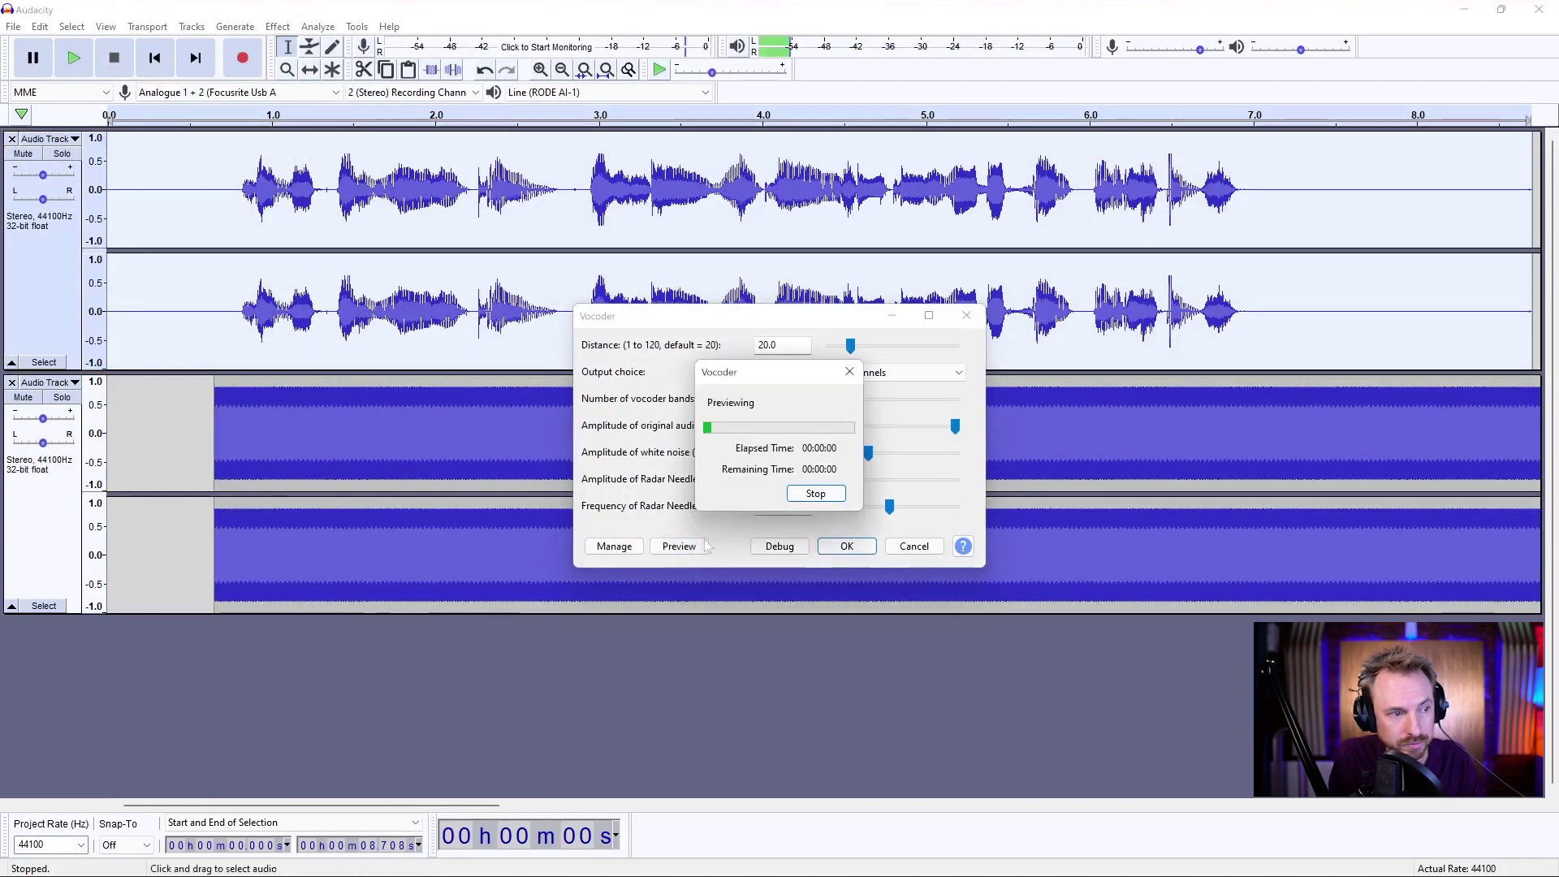
{"action": "left_click", "coordinate": [815, 495]}
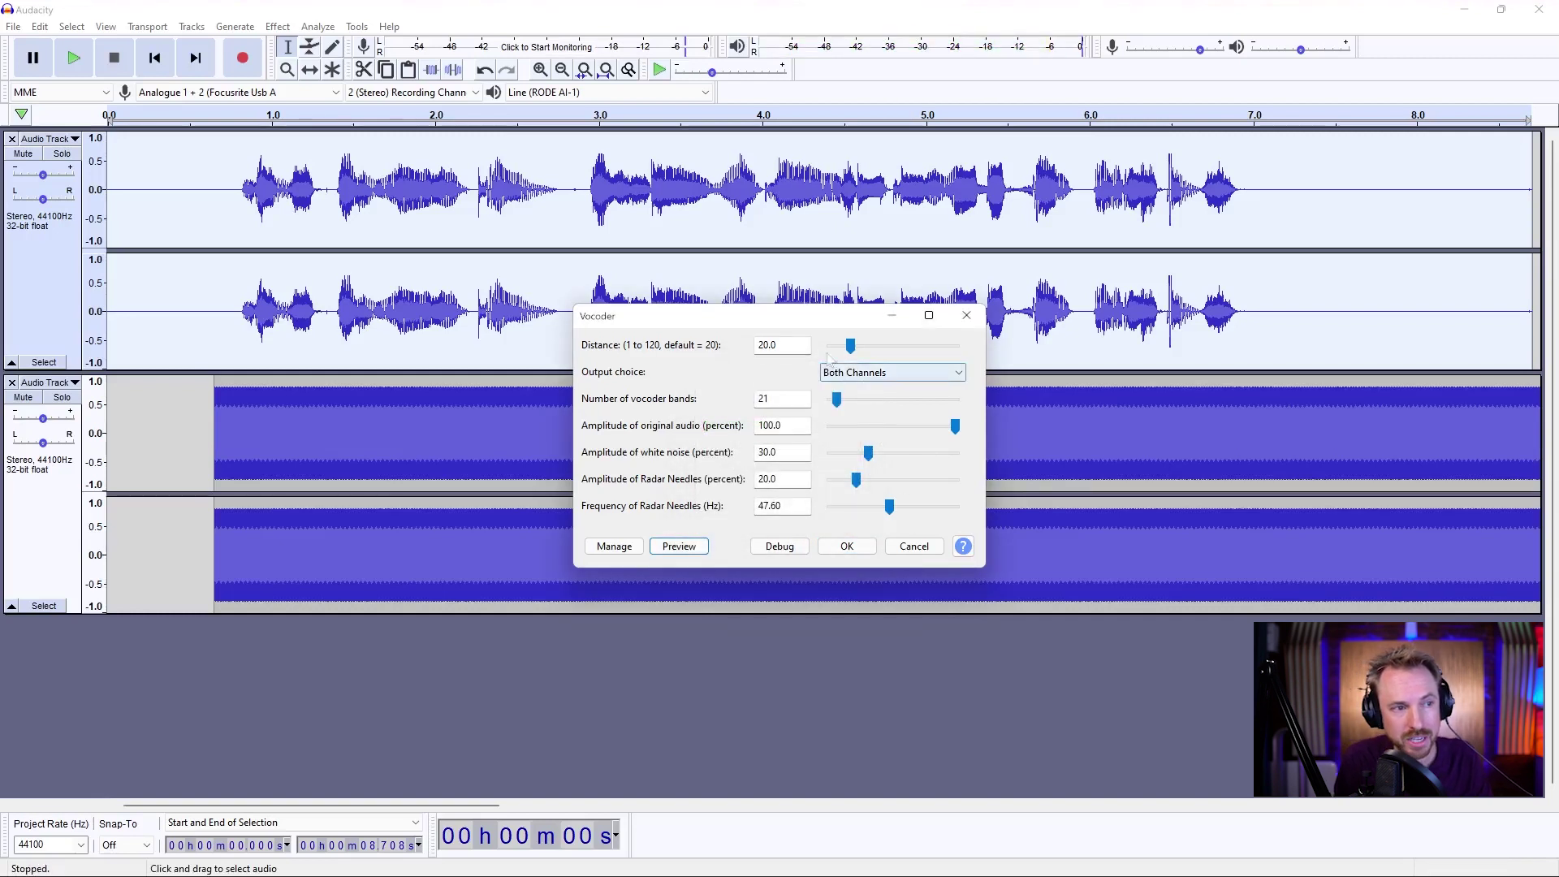